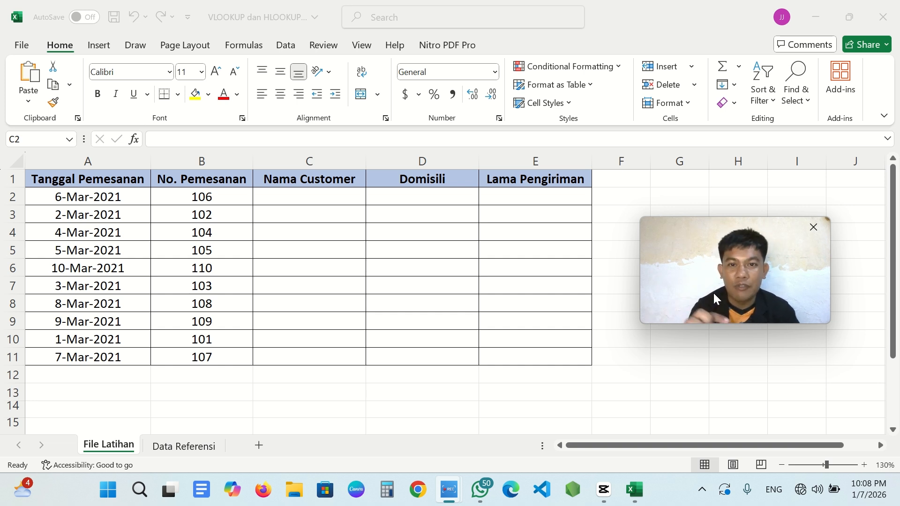
Step: Compare the empty Nama Customer, Domisili and Lama Pengiriman columns on the File Latihan sheet with the lookup tables on Data Referensi
{"action": "left_click", "coordinate": [591, 382]}
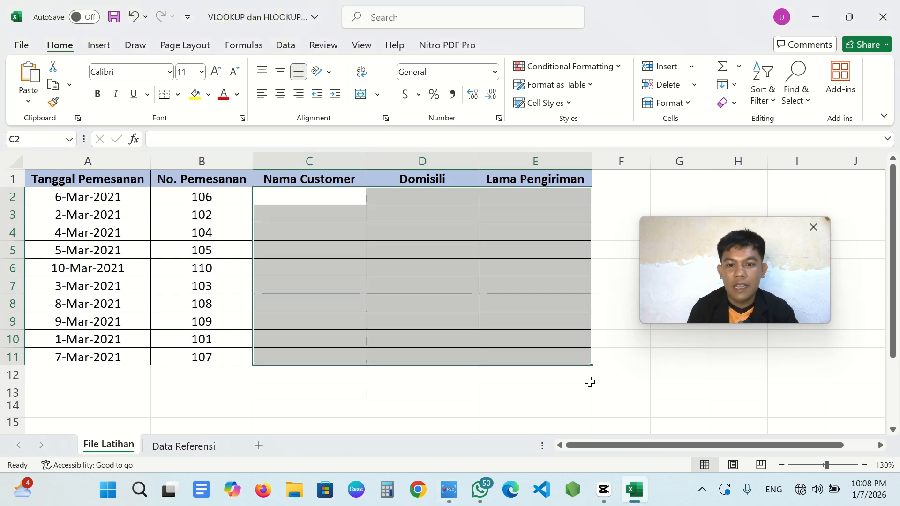
{"action": "left_click", "coordinate": [557, 395]}
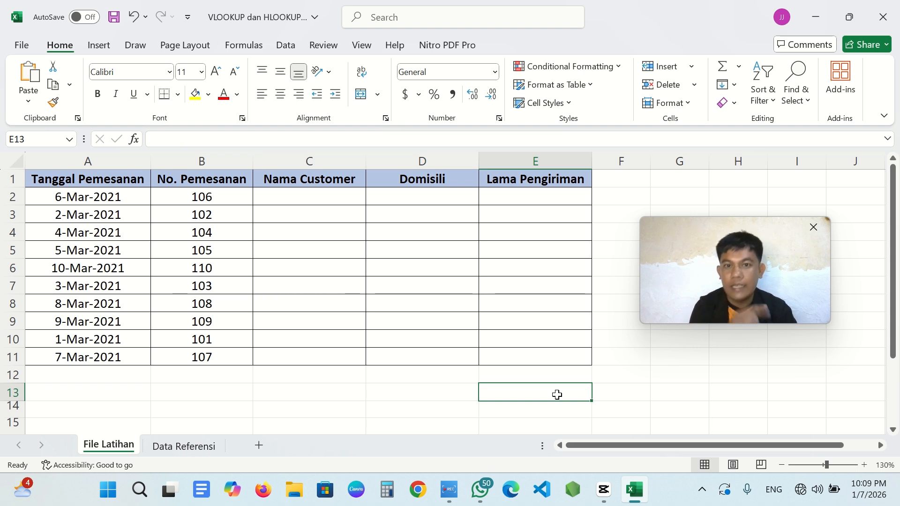
{"action": "left_click", "coordinate": [612, 305]}
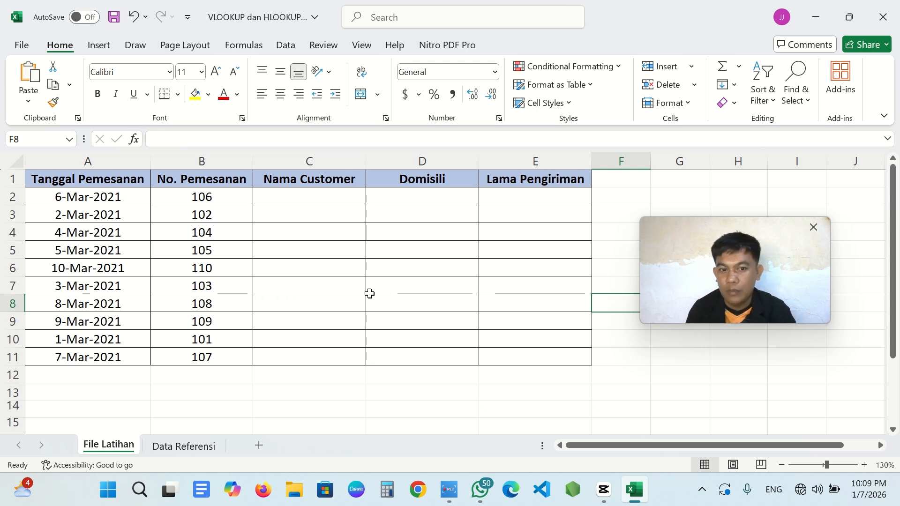
{"action": "left_click", "coordinate": [193, 445]}
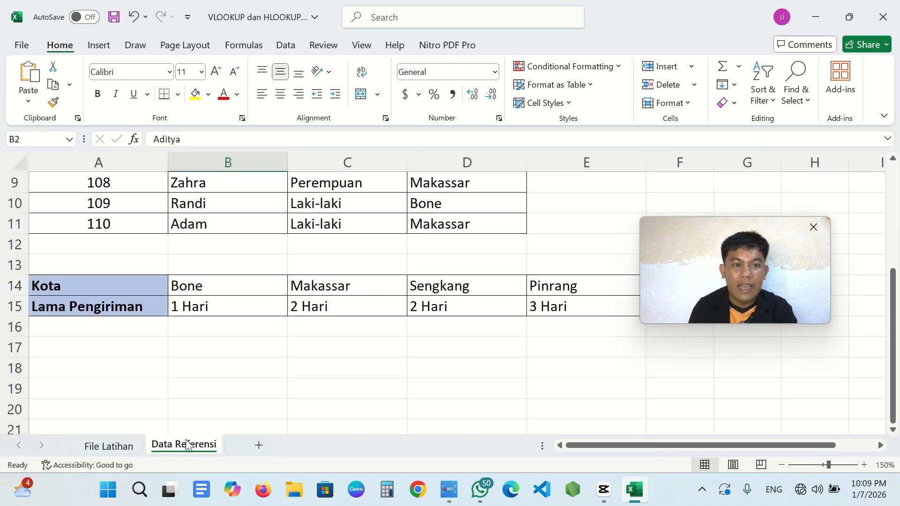
{"action": "left_click_drag", "start_coordinate": [895, 300], "coordinate": [897, 181]}
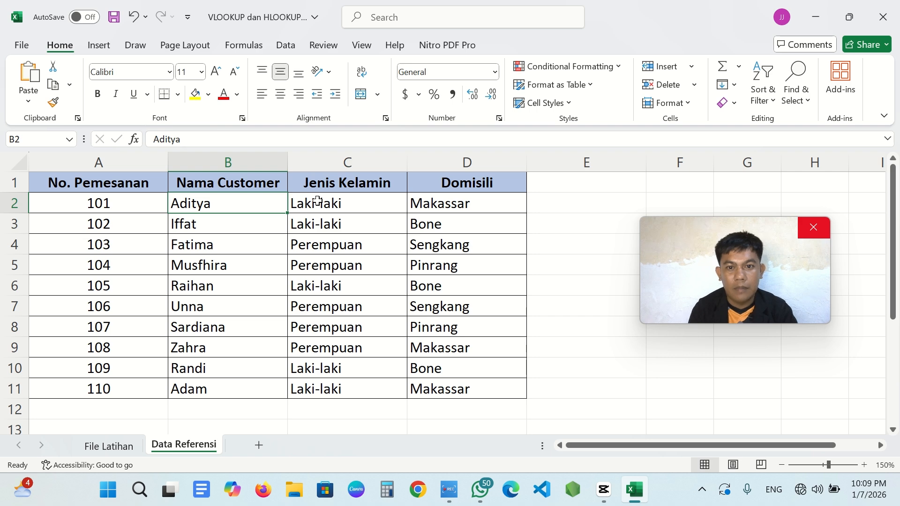
{"action": "left_click", "coordinate": [108, 447]}
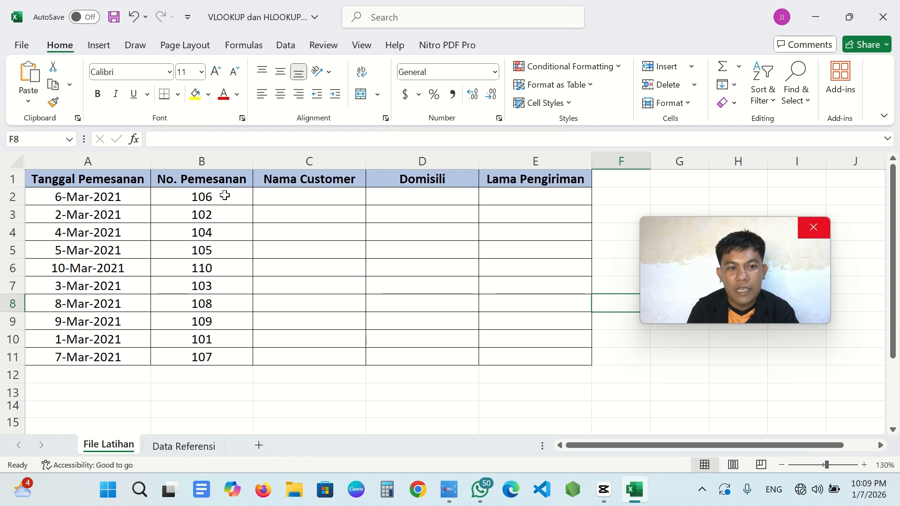
{"action": "left_click", "coordinate": [309, 203]}
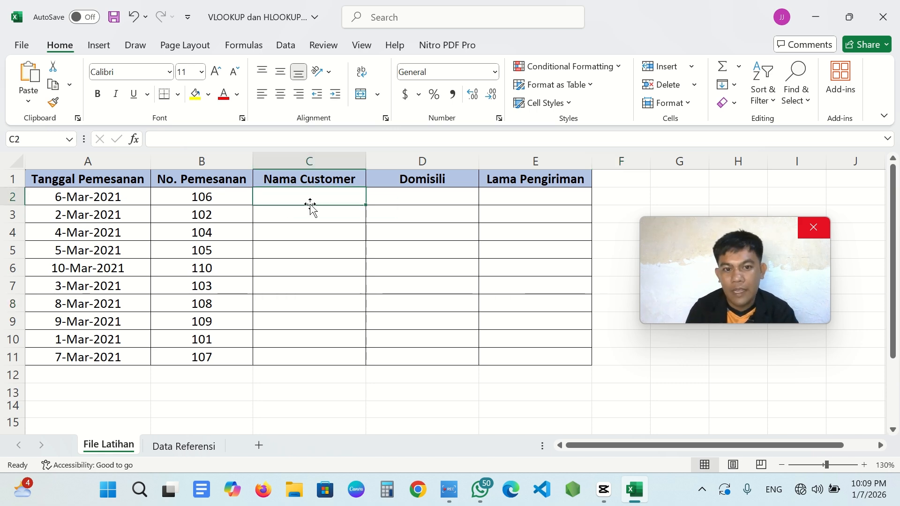
{"action": "left_click", "coordinate": [185, 446]}
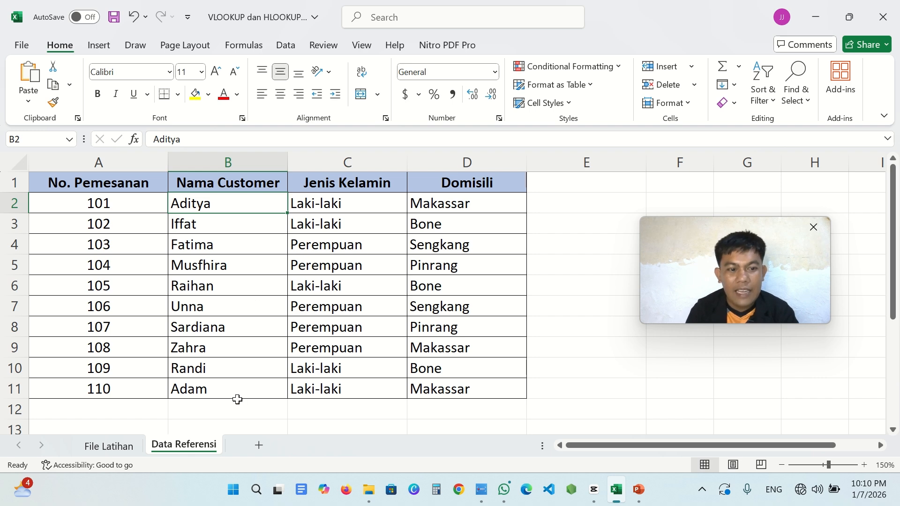
{"action": "left_click", "coordinate": [120, 448]}
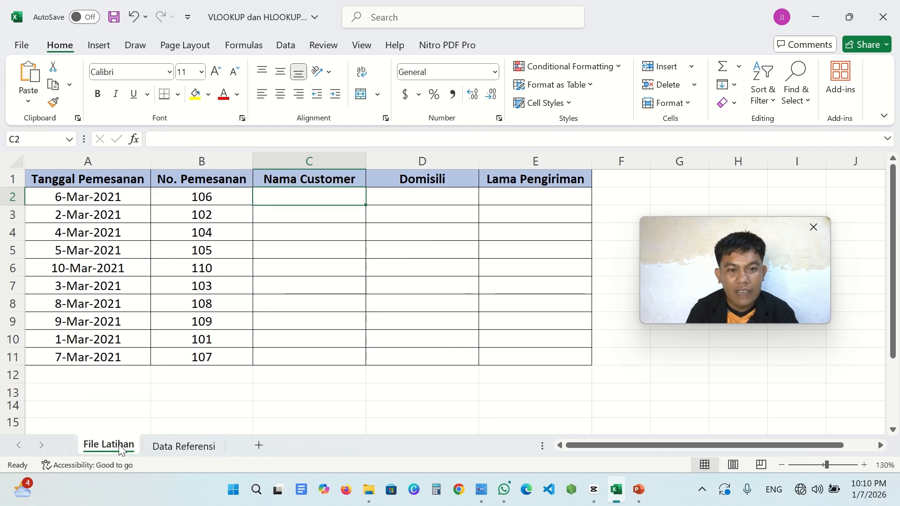
Step: Start a VLOOKUP formula in the first Nama Customer cell, C2, with order number cell B2 as the lookup value
{"action": "double_click", "coordinate": [341, 199]}
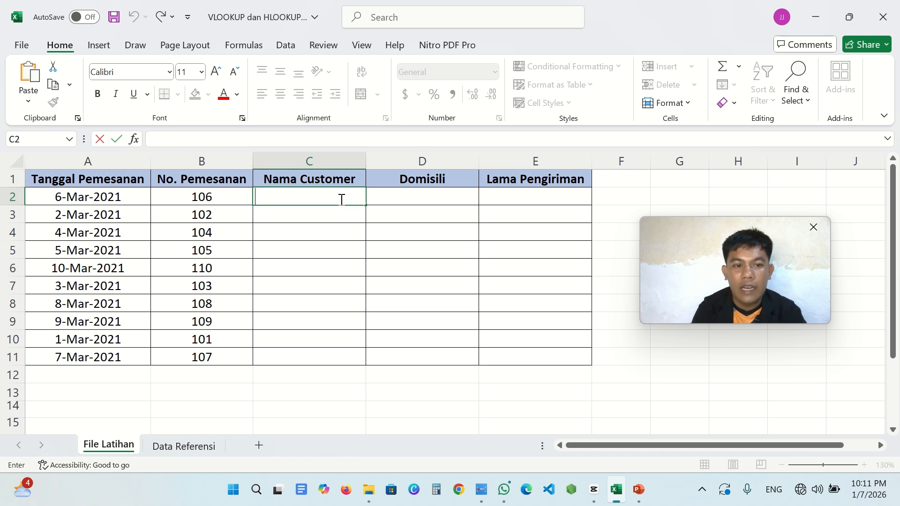
{"action": "type", "text": "="}
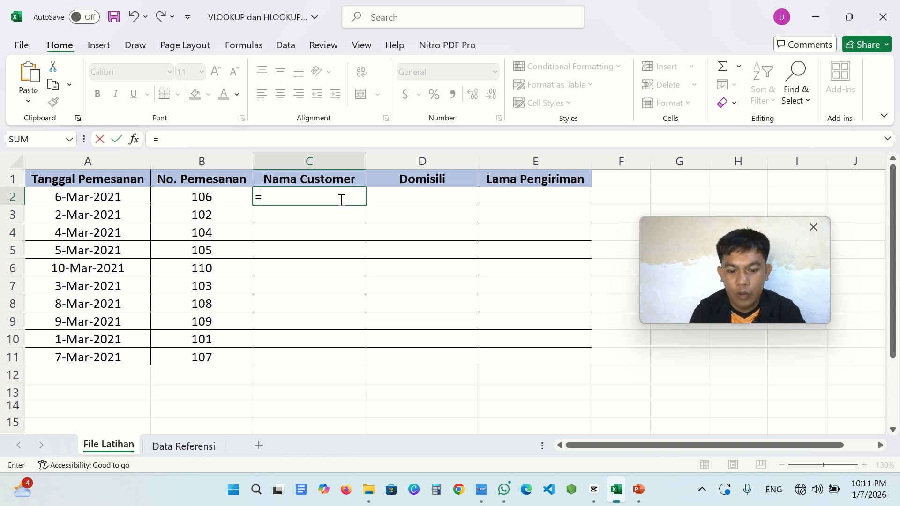
{"action": "type", "text": "v"}
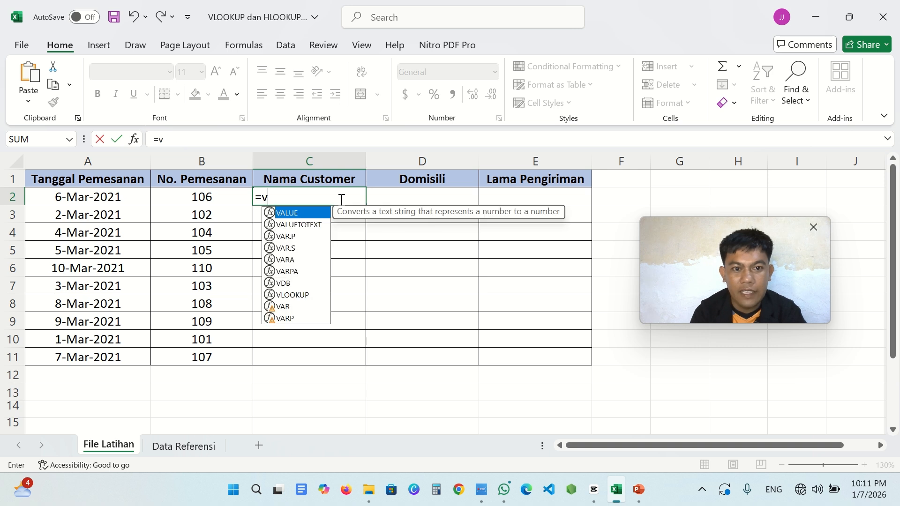
{"action": "type", "text": "loo"}
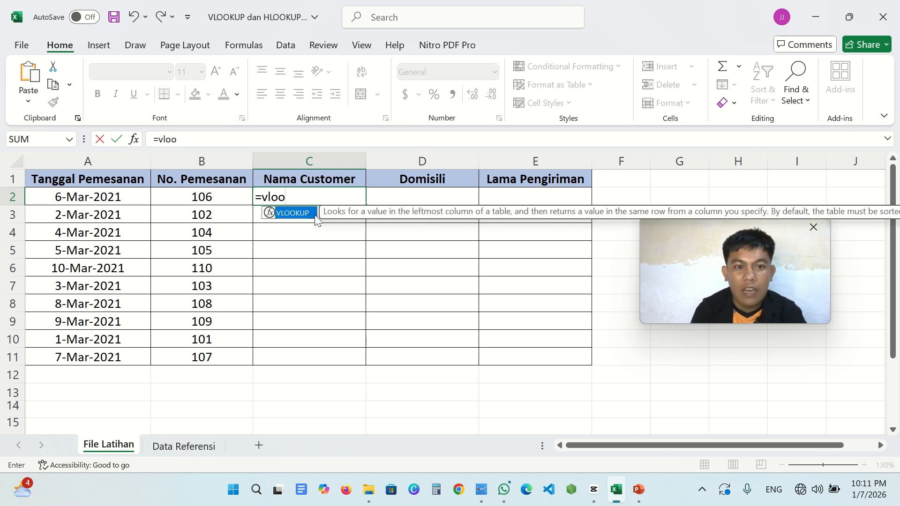
{"action": "double_click", "coordinate": [289, 213]}
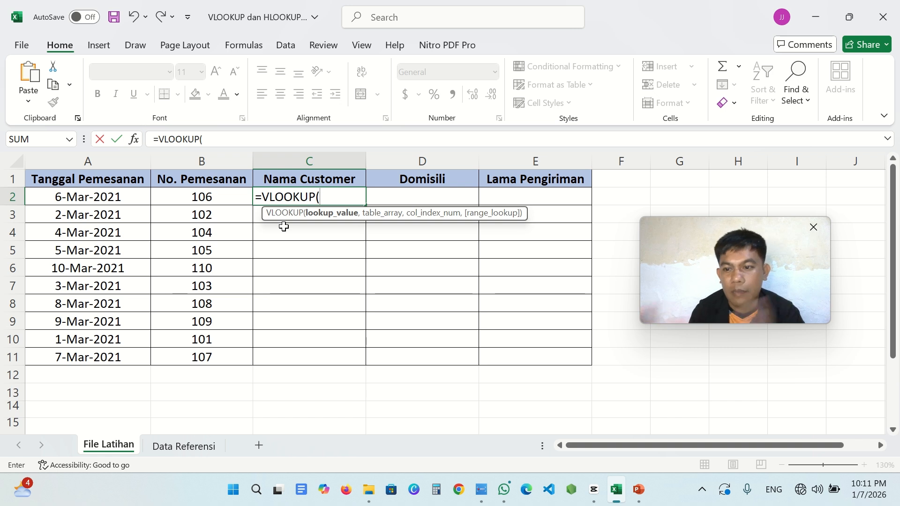
{"action": "left_click", "coordinate": [230, 197]}
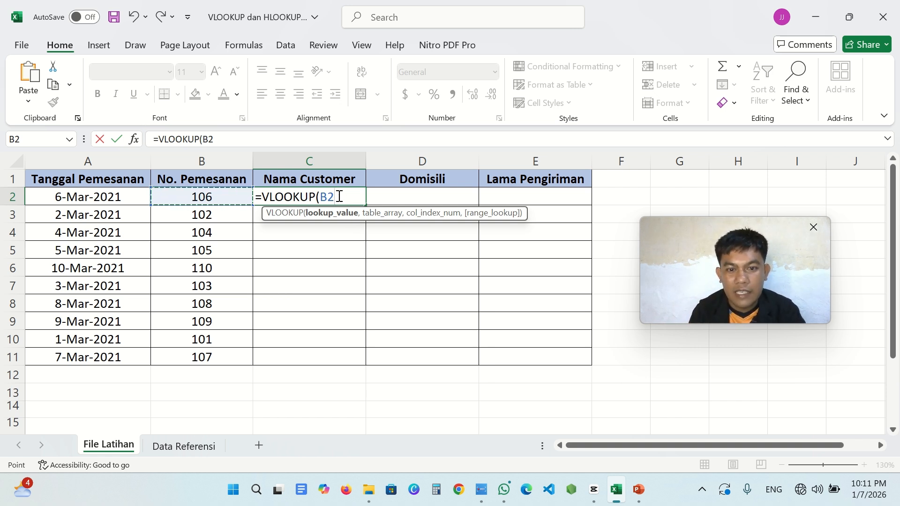
{"action": "type", "text": ";"}
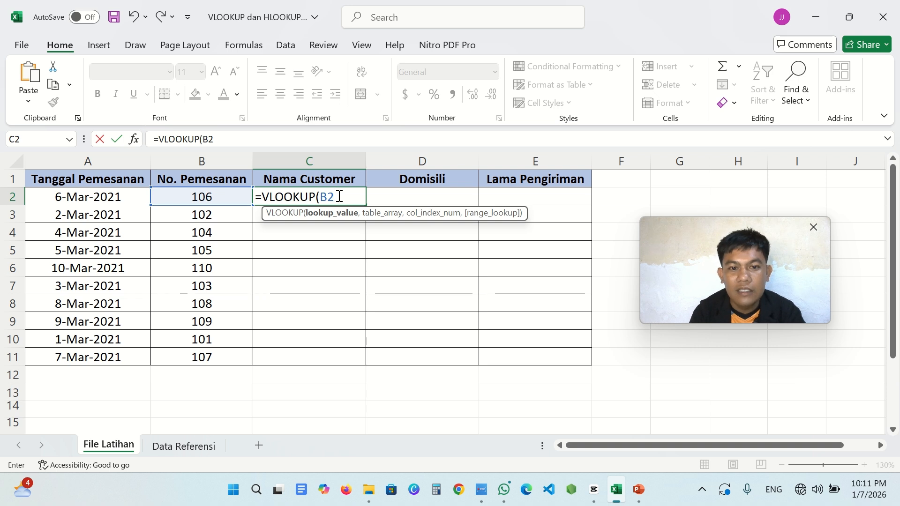
{"action": "type", "text": ";"}
{"action": "key", "text": "BackSpace"}
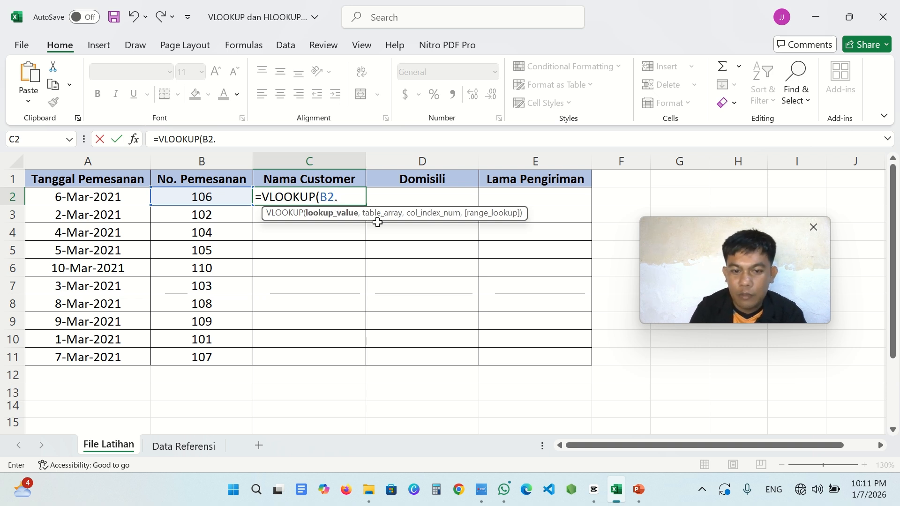
{"action": "type", "text": ","}
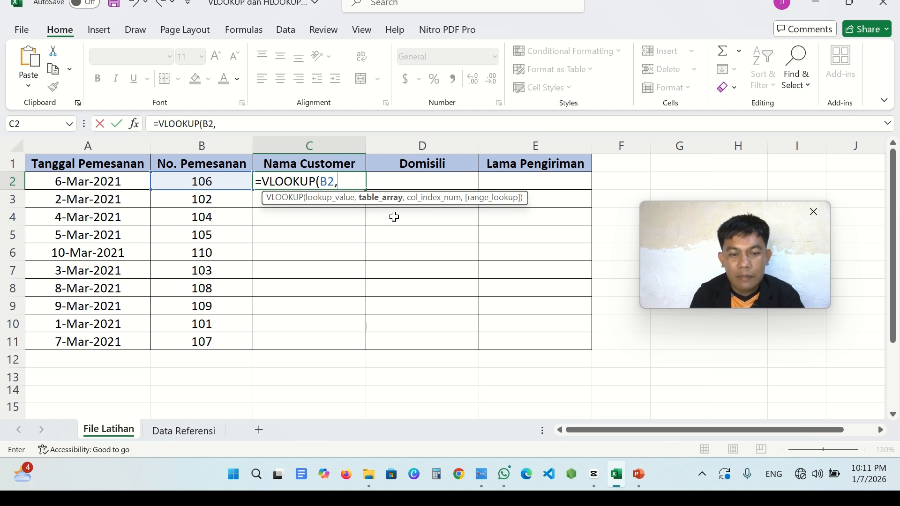
Step: Use the range A2:D11 on the Data Referensi sheet as the table array of the VLOOKUP
{"action": "left_click", "coordinate": [197, 431]}
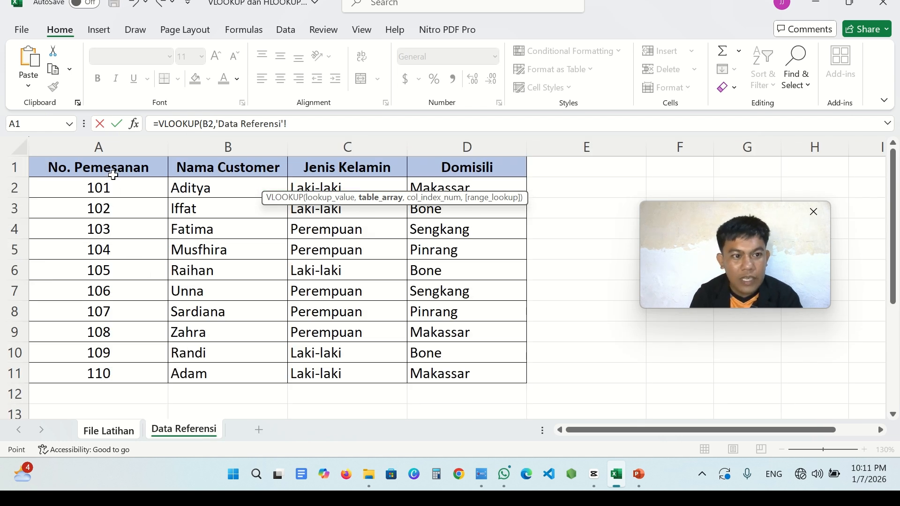
{"action": "left_click_drag", "start_coordinate": [111, 188], "coordinate": [485, 370]}
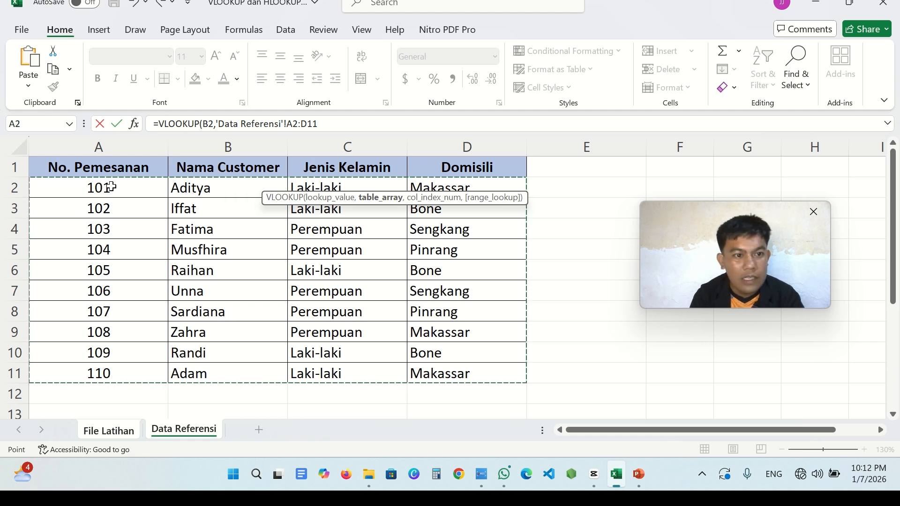
{"action": "left_click", "coordinate": [345, 125]}
{"action": "type", "text": ","}
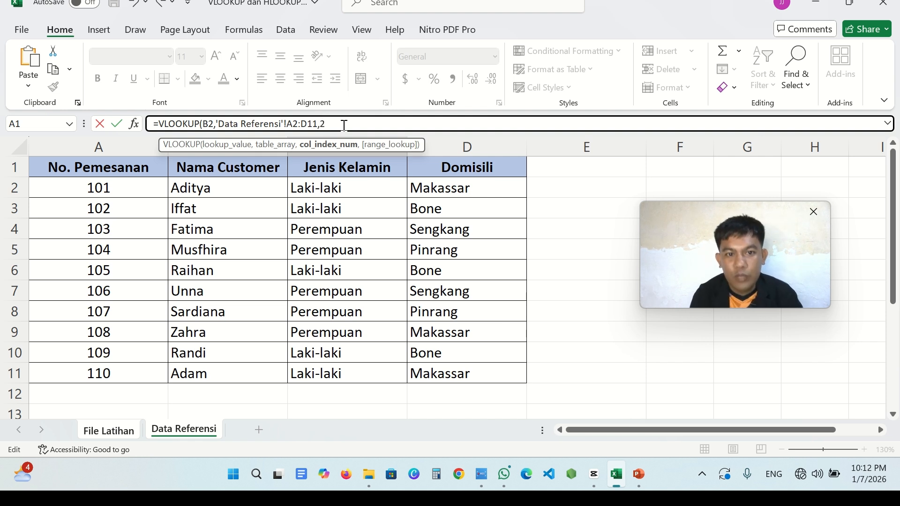
Step: Finish the VLOOKUP with column index 2 and FALSE for an exact match, and check its result against the Data Referensi sheet
{"action": "type", "text": "2"}
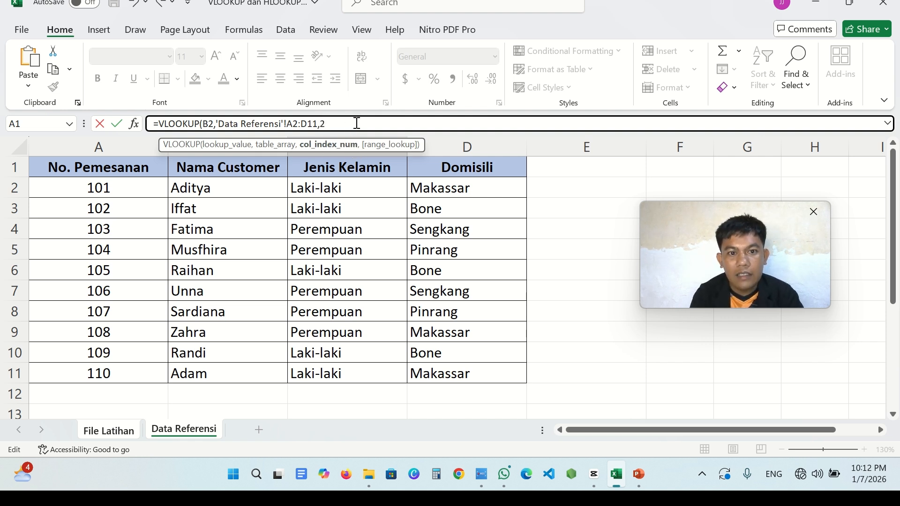
{"action": "type", "text": ","}
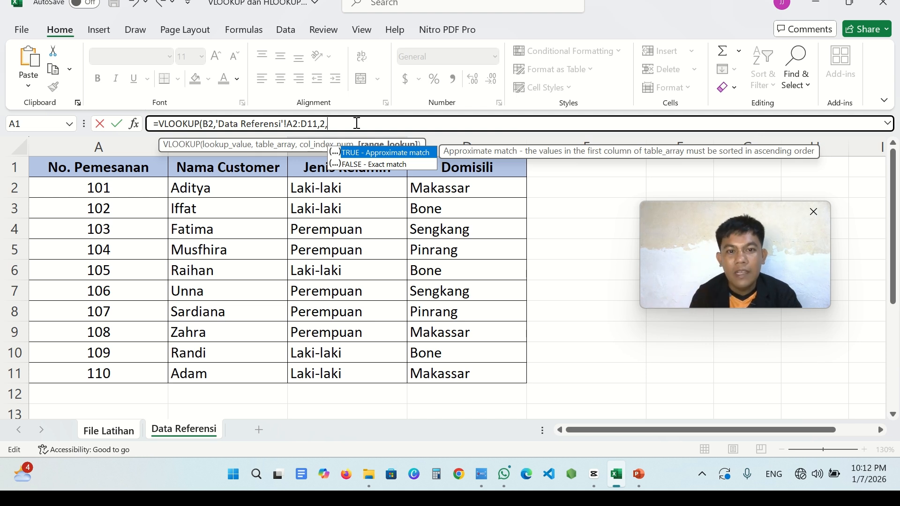
{"action": "left_click", "coordinate": [360, 165]}
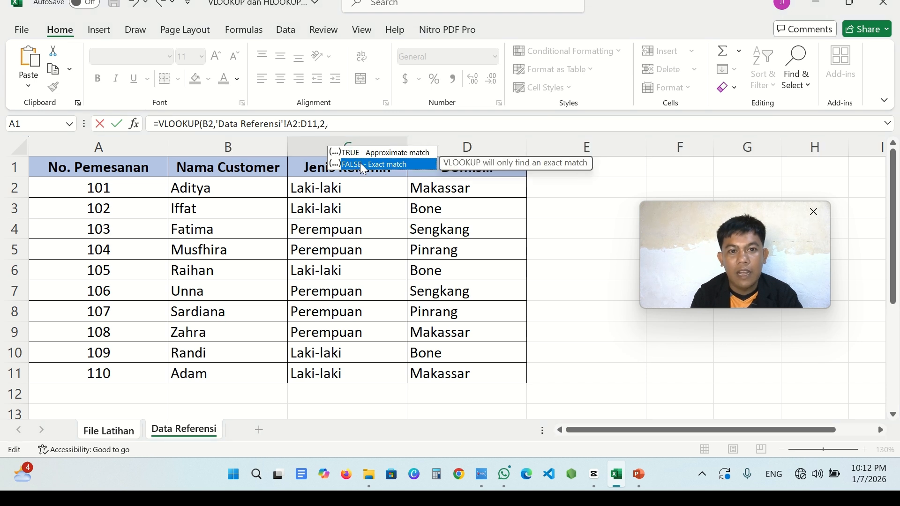
{"action": "double_click", "coordinate": [360, 167]}
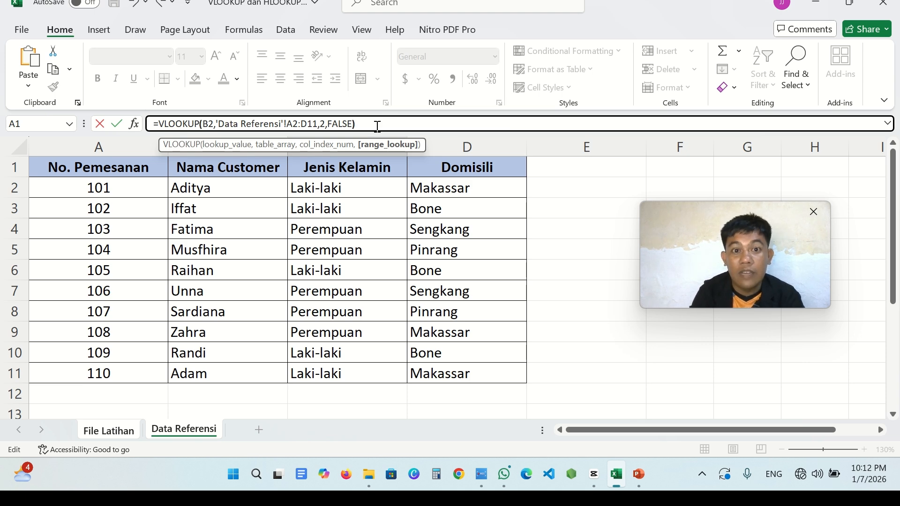
{"action": "key", "text": "Return"}
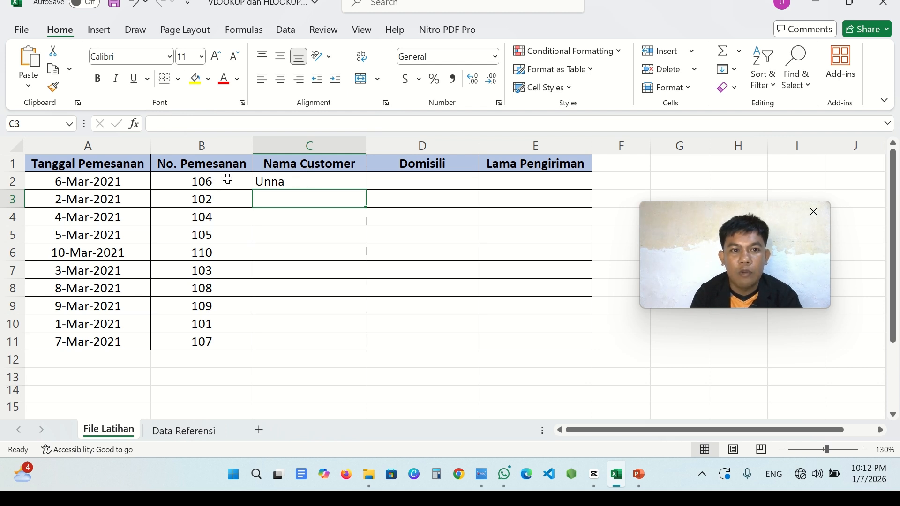
{"action": "left_click", "coordinate": [197, 430]}
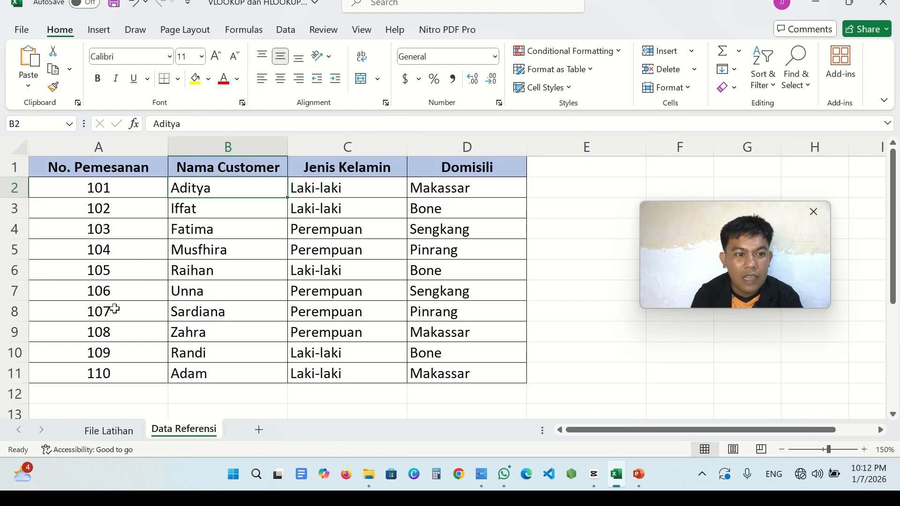
{"action": "left_click", "coordinate": [136, 434]}
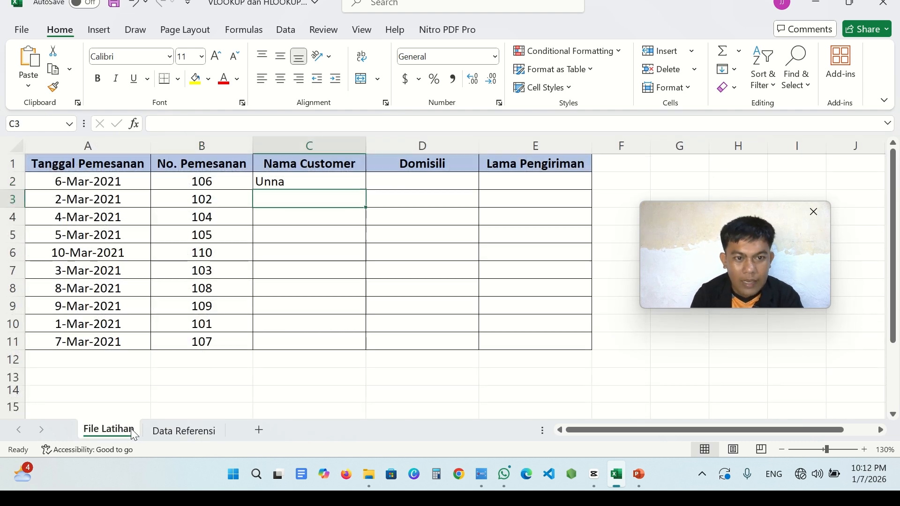
Step: Make the table range in C2's VLOOKUP absolute as $A$2:$D$11 and fill the formula down to C11
{"action": "left_click", "coordinate": [346, 179]}
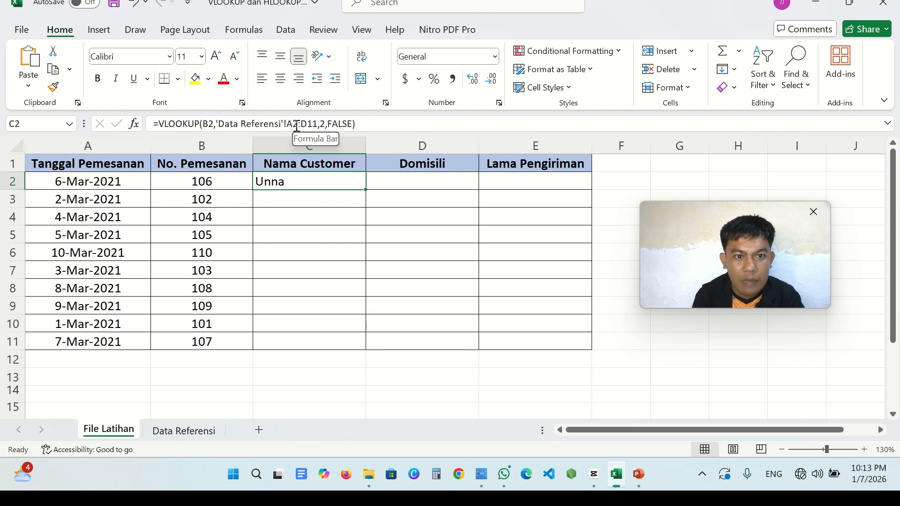
{"action": "left_click", "coordinate": [288, 125]}
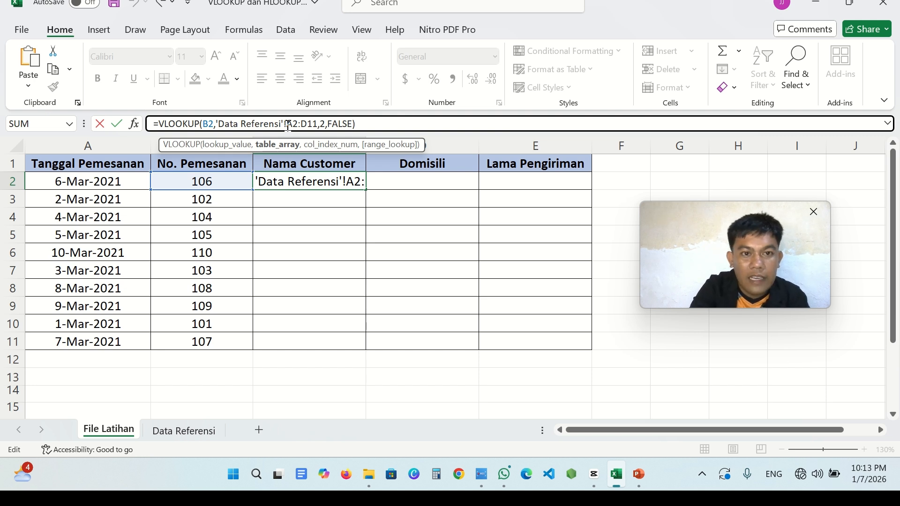
{"action": "key", "text": "F4"}
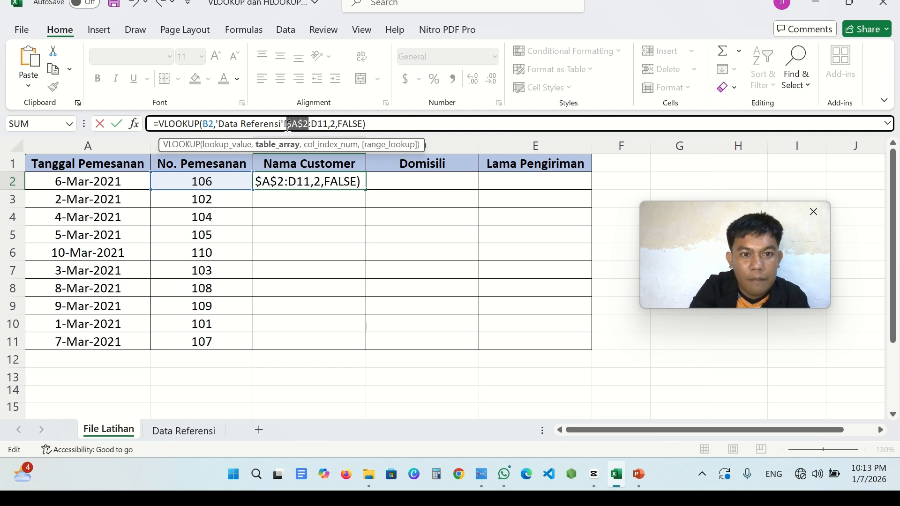
{"action": "left_click", "coordinate": [312, 125]}
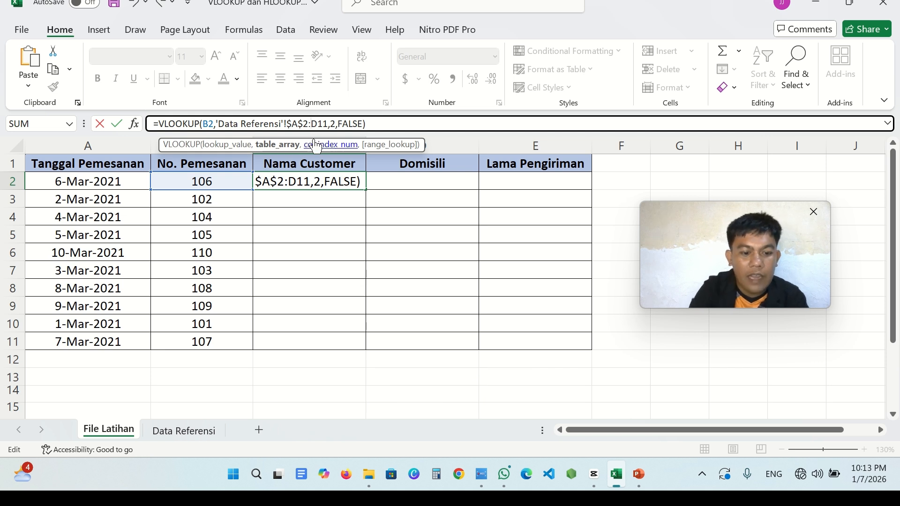
{"action": "key", "text": "F4"}
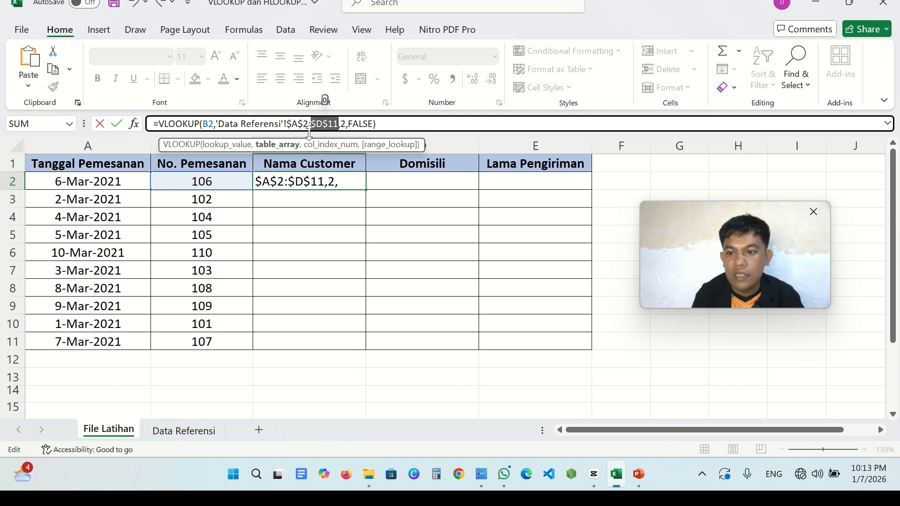
{"action": "left_click", "coordinate": [408, 126]}
{"action": "key", "text": "ctrl+Return"}
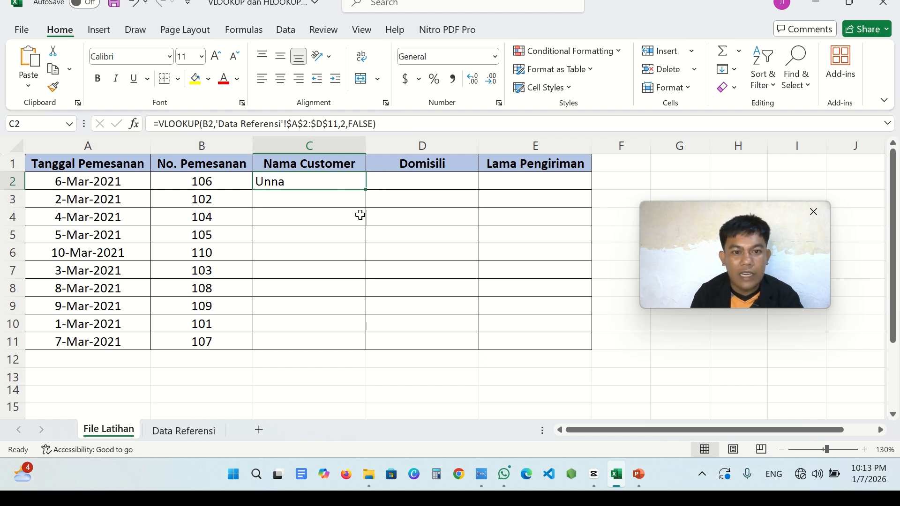
{"action": "double_click", "coordinate": [368, 190]}
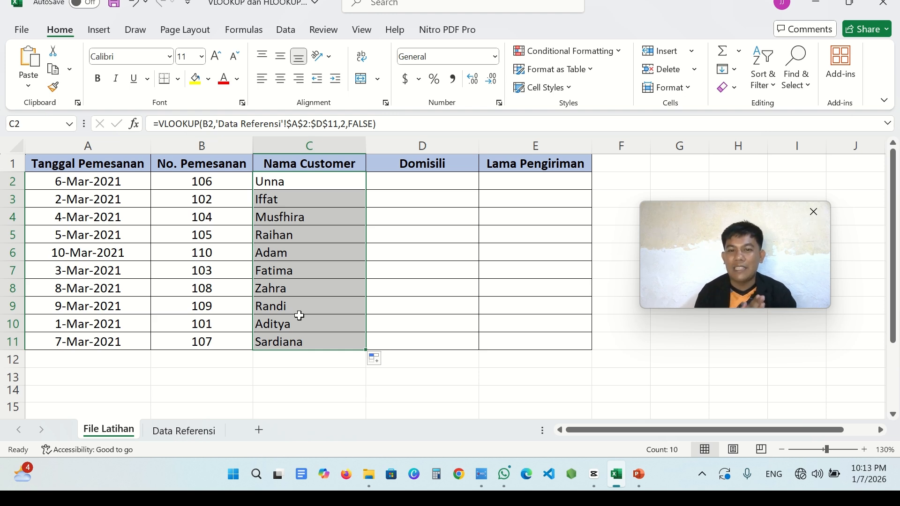
Step: Start a VLOOKUP formula in the first Domisili cell, D2, with order number cell B2 as the lookup value
{"action": "left_click", "coordinate": [412, 183]}
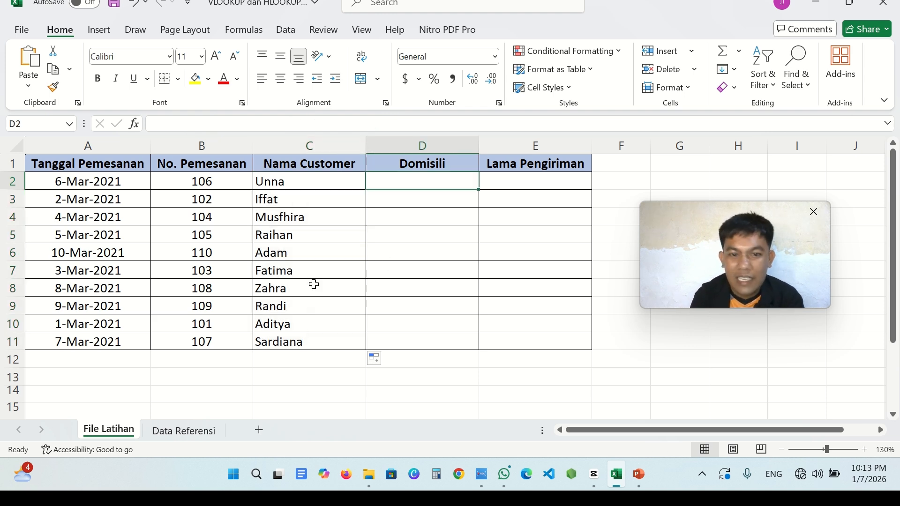
{"action": "left_click", "coordinate": [197, 432]}
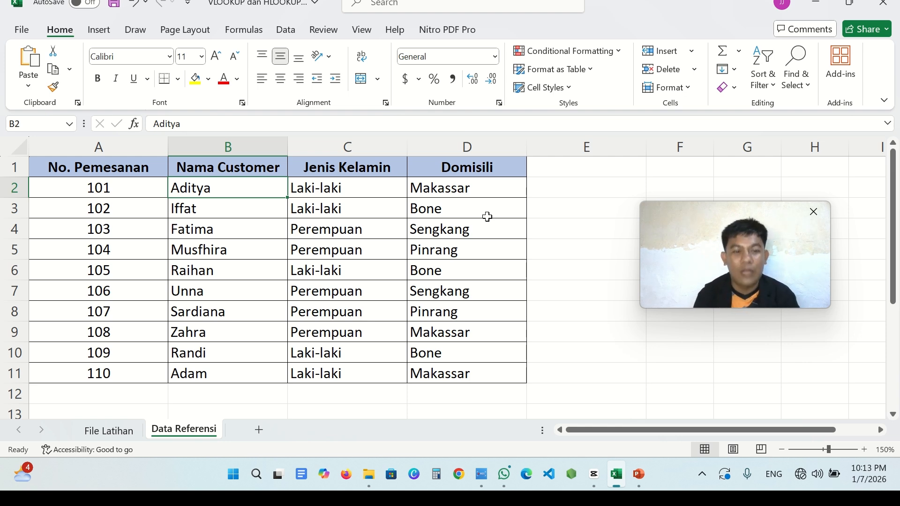
{"action": "left_click", "coordinate": [124, 430]}
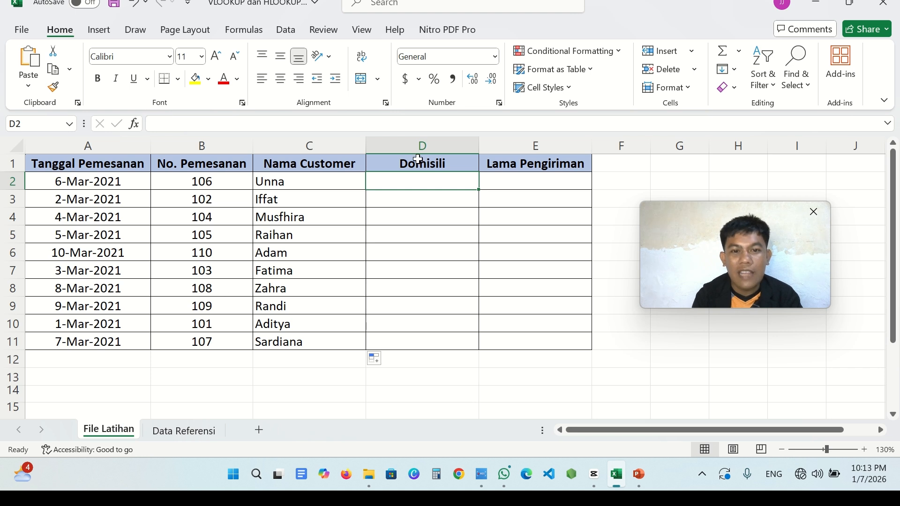
{"action": "double_click", "coordinate": [413, 174]}
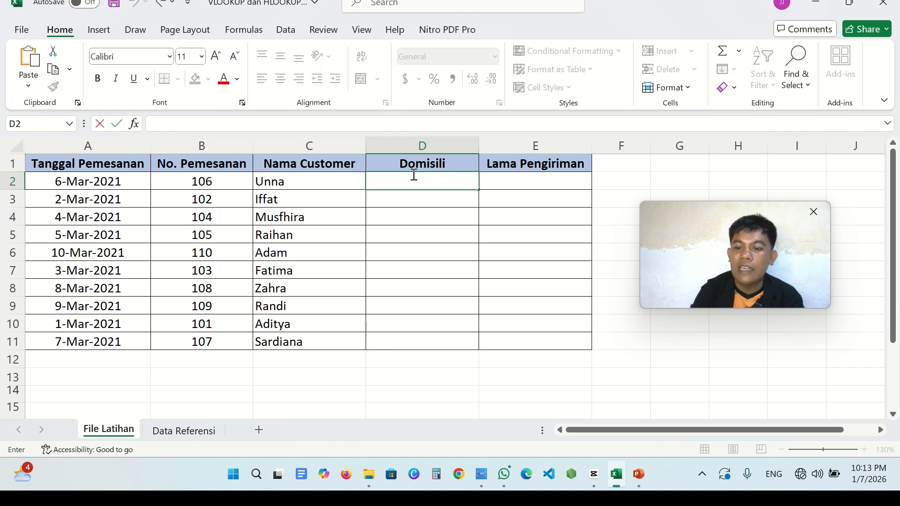
{"action": "type", "text": "=v"}
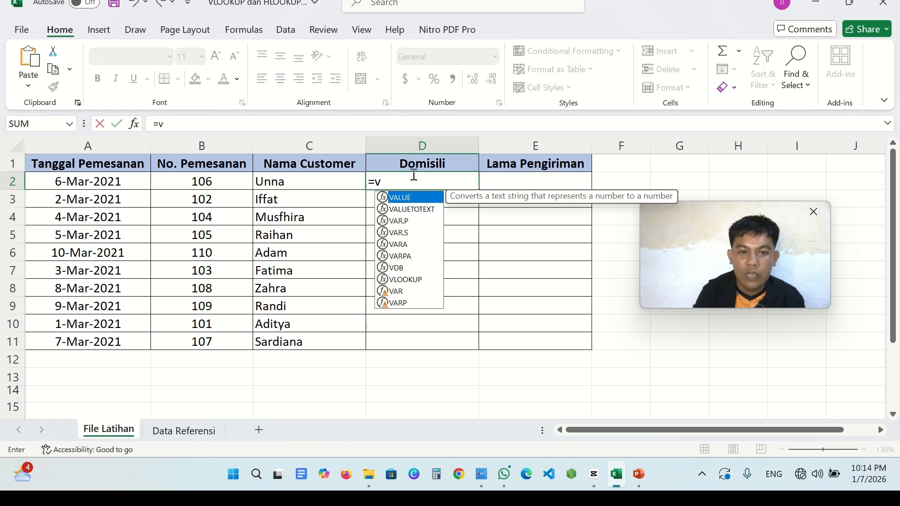
{"action": "type", "text": "loo"}
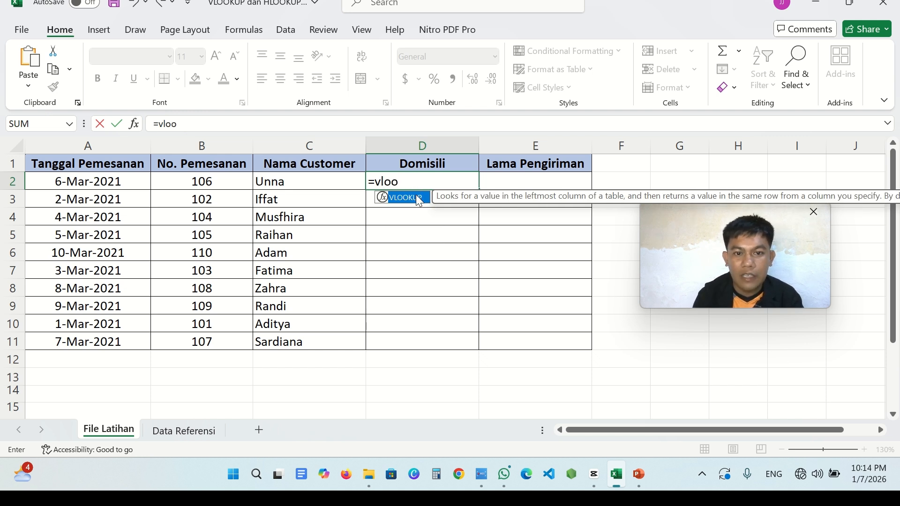
{"action": "double_click", "coordinate": [415, 197]}
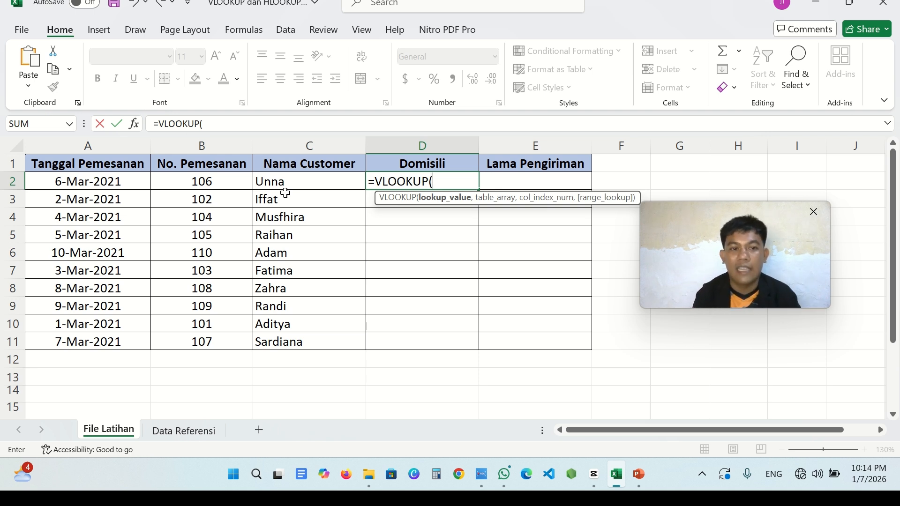
{"action": "left_click", "coordinate": [204, 183]}
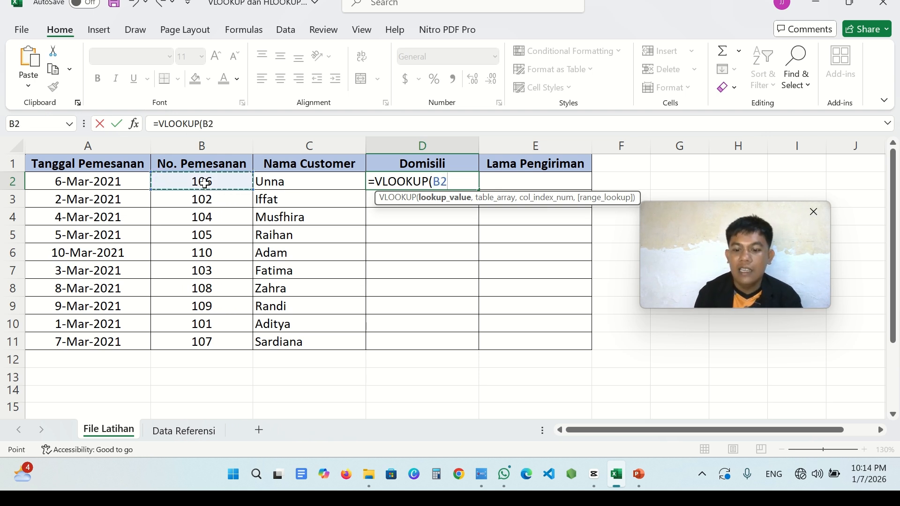
Step: Set the table array of D2's VLOOKUP to the range A2:D11 on the Data Referensi sheet
{"action": "type", "text": ",'Data Referensi'!"}
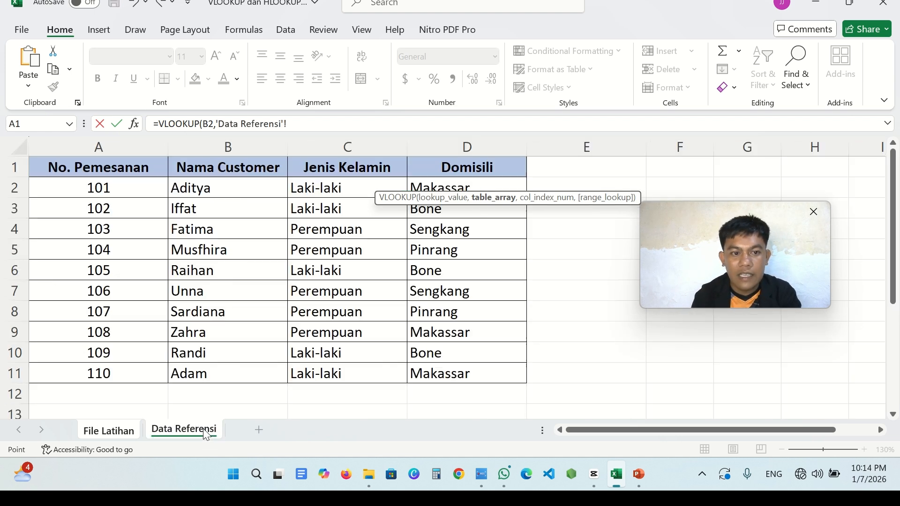
{"action": "left_click", "coordinate": [206, 435]}
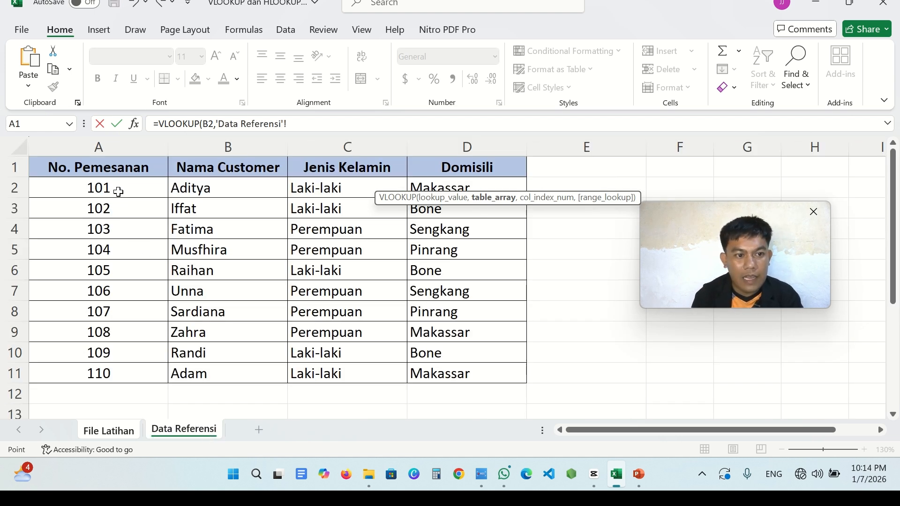
{"action": "left_click_drag", "start_coordinate": [119, 192], "coordinate": [480, 372]}
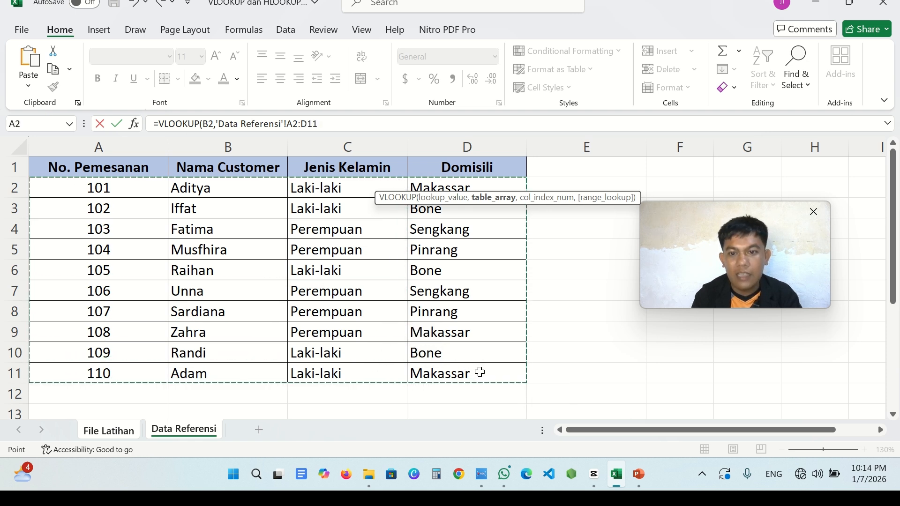
Step: Complete the Domisili VLOOKUP with column index 4 and FALSE for an exact match
{"action": "left_click", "coordinate": [360, 129]}
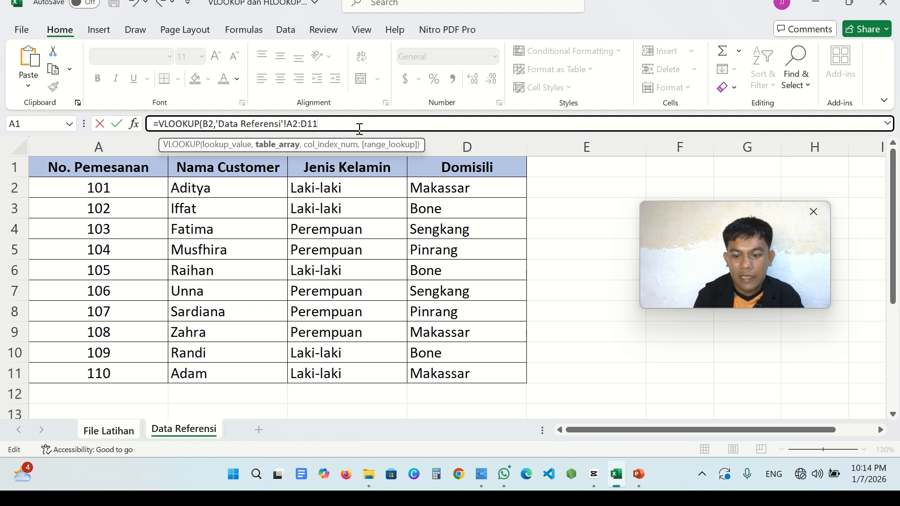
{"action": "type", "text": ","}
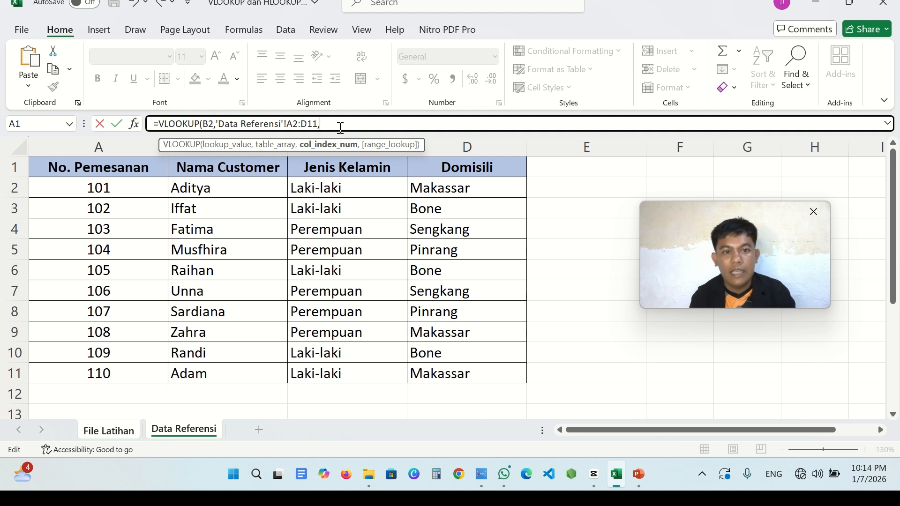
{"action": "type", "text": "4,"}
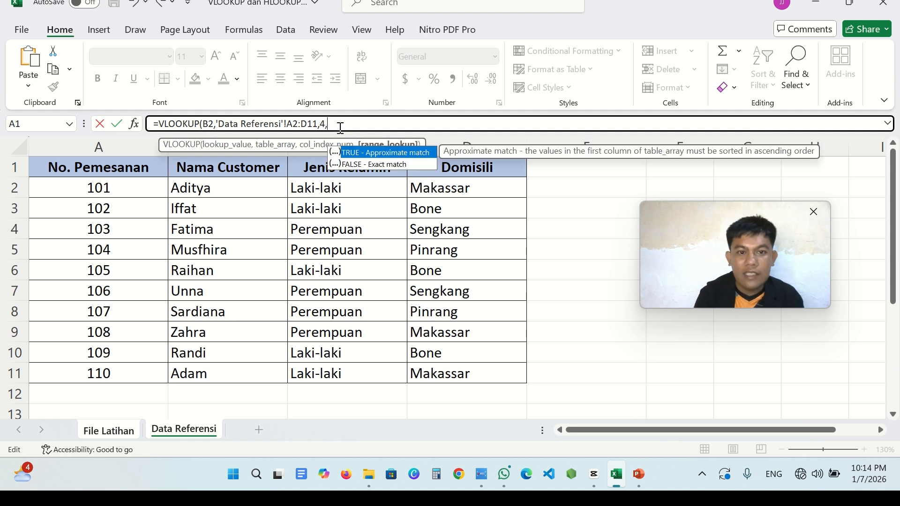
{"action": "double_click", "coordinate": [381, 165]}
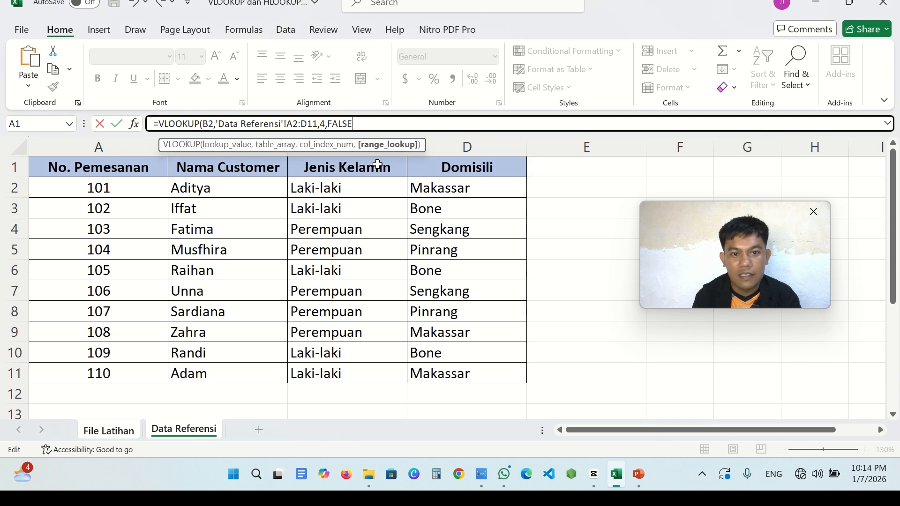
{"action": "key", "text": "Return"}
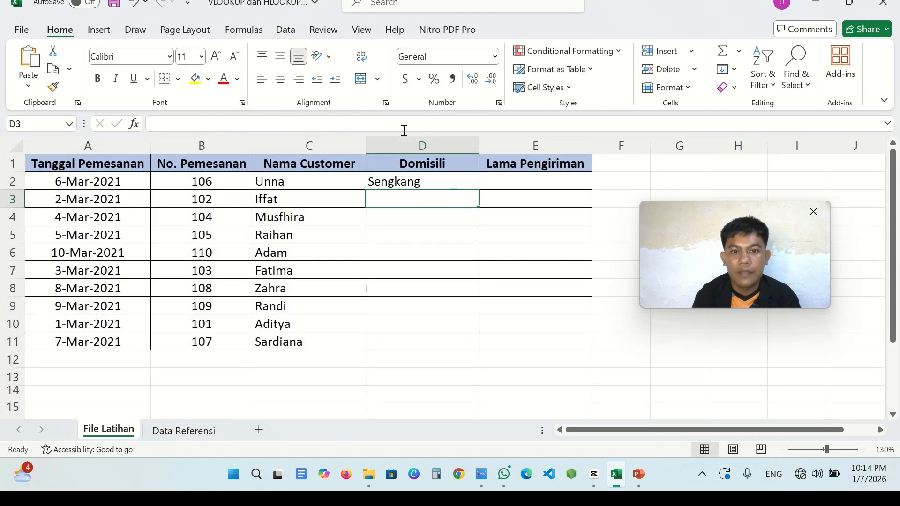
Step: Make the table range in D2's VLOOKUP absolute as $A$2:$D$11 and fill the formula down to D11
{"action": "left_click", "coordinate": [409, 183]}
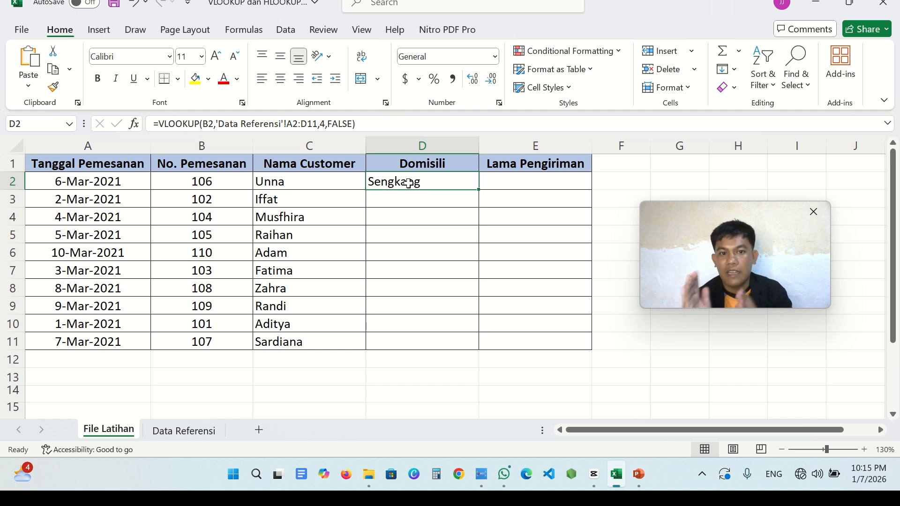
{"action": "left_click", "coordinate": [288, 125]}
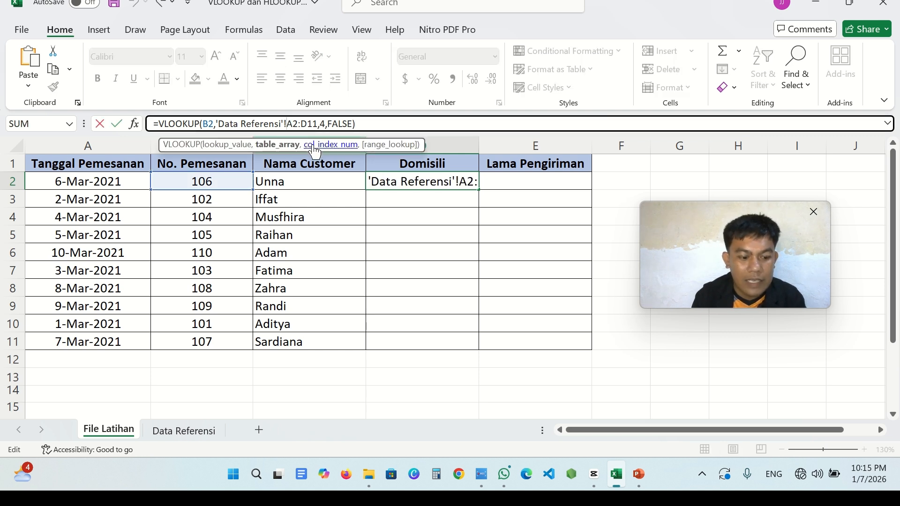
{"action": "key", "text": "F4"}
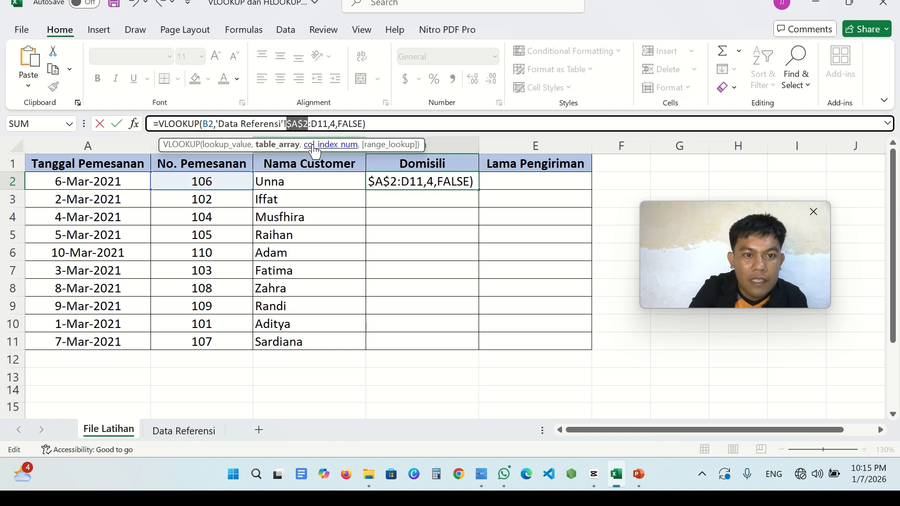
{"action": "left_click", "coordinate": [310, 125]}
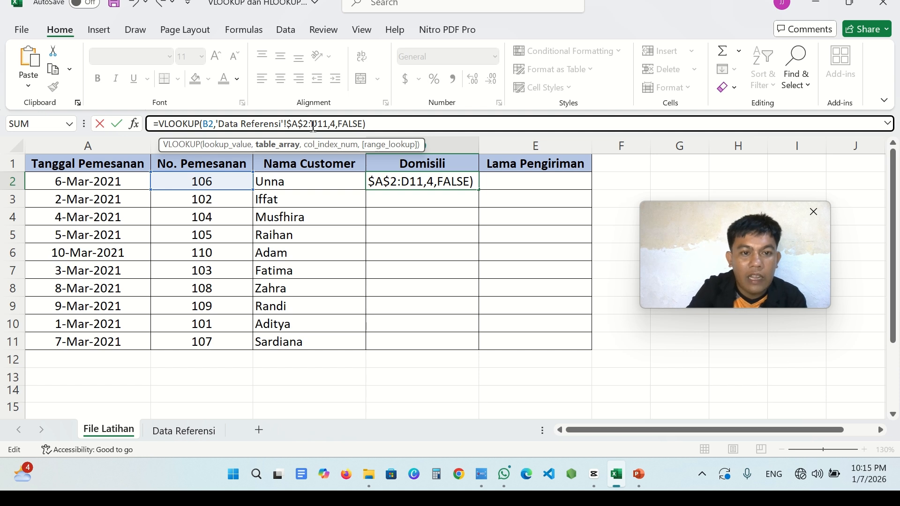
{"action": "key", "text": "F4"}
{"action": "left_click", "coordinate": [389, 125]}
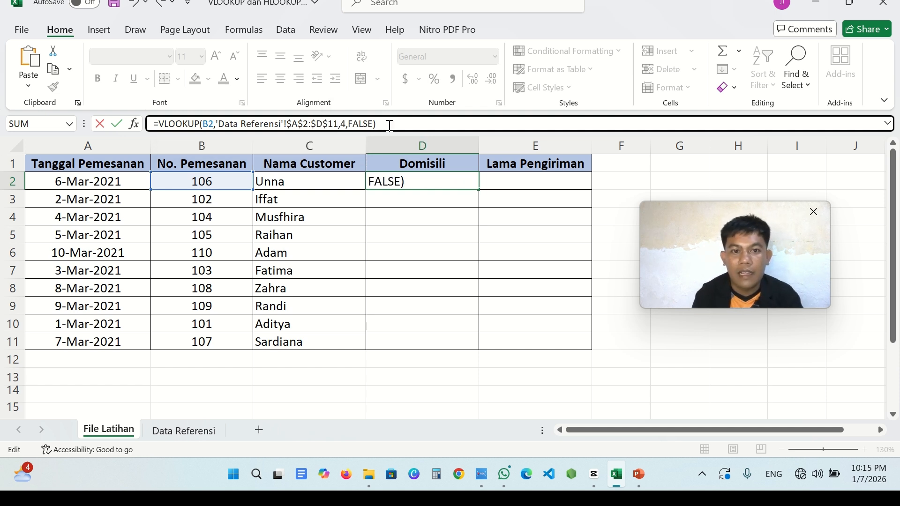
{"action": "key", "text": "Return"}
{"action": "left_click", "coordinate": [462, 181]}
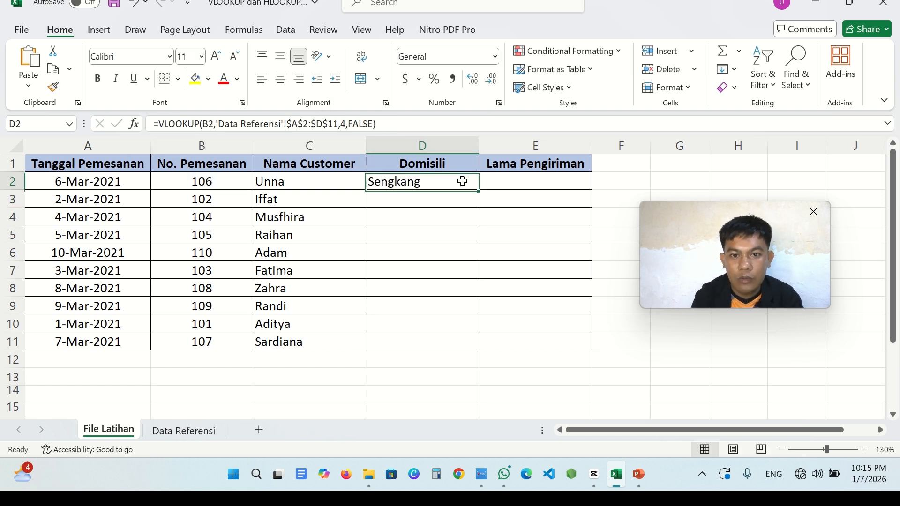
{"action": "double_click", "coordinate": [480, 189]}
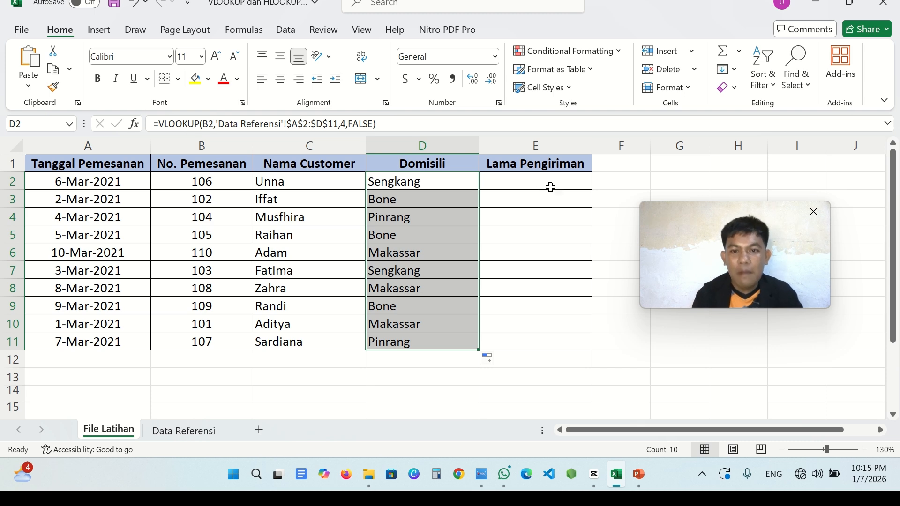
Step: Review the Kota and Lama Pengiriman table on Data Referensi, and start an HLOOKUP in E2 of File Latihan with D2 as the lookup value
{"action": "left_click", "coordinate": [548, 183]}
{"action": "left_click", "coordinate": [171, 430]}
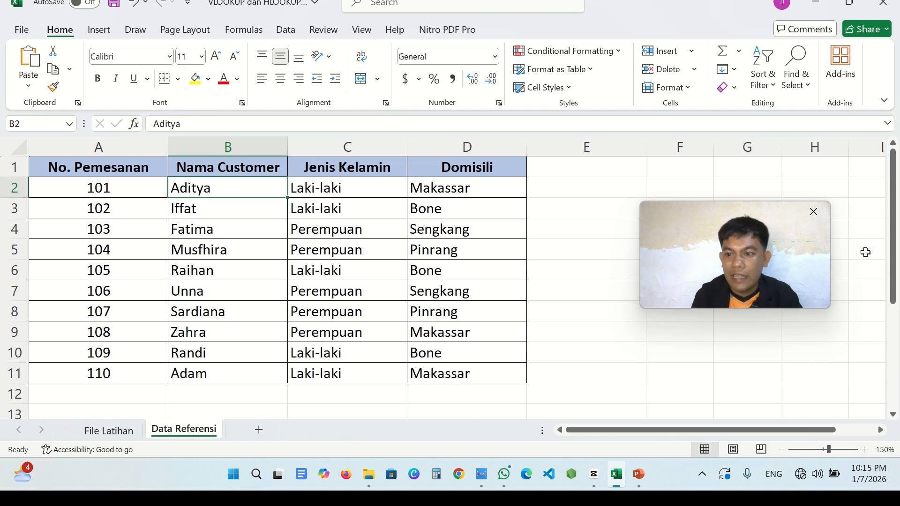
{"action": "left_click_drag", "start_coordinate": [897, 265], "coordinate": [892, 368]}
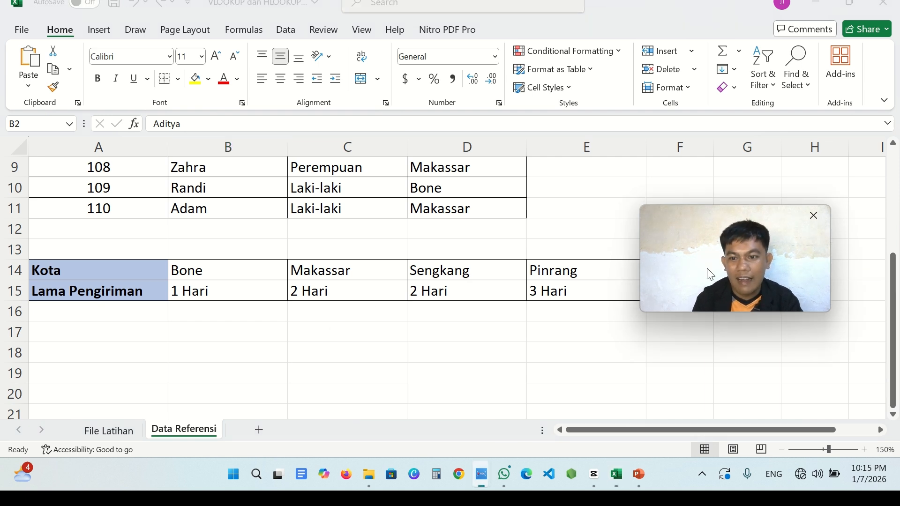
{"action": "left_click_drag", "start_coordinate": [706, 264], "coordinate": [735, 362]}
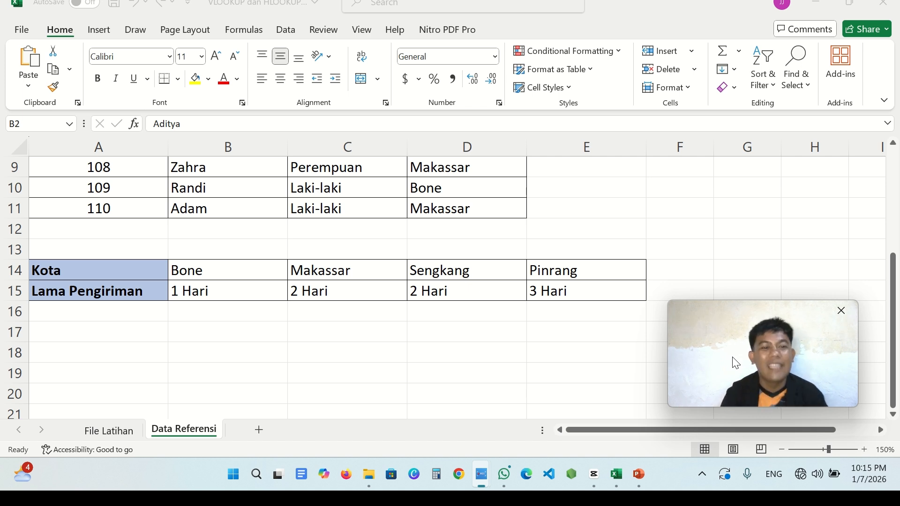
{"action": "left_click", "coordinate": [139, 431]}
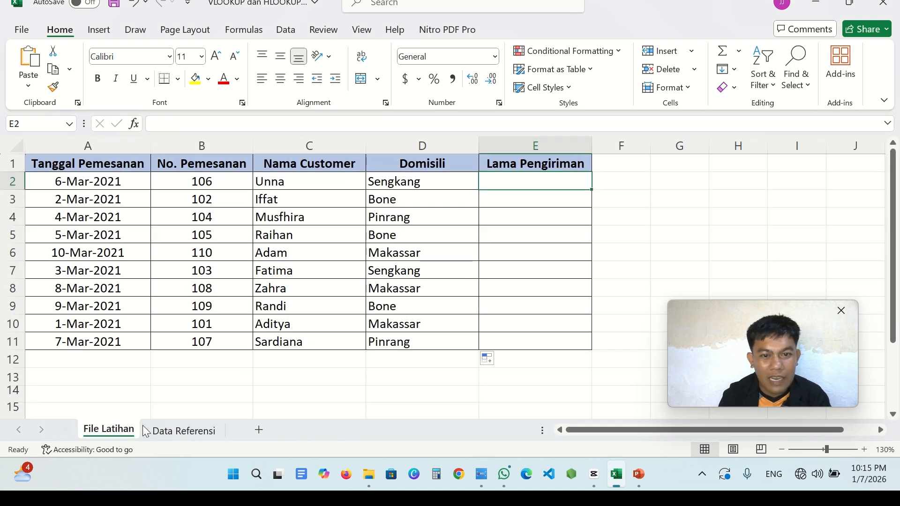
{"action": "double_click", "coordinate": [552, 179]}
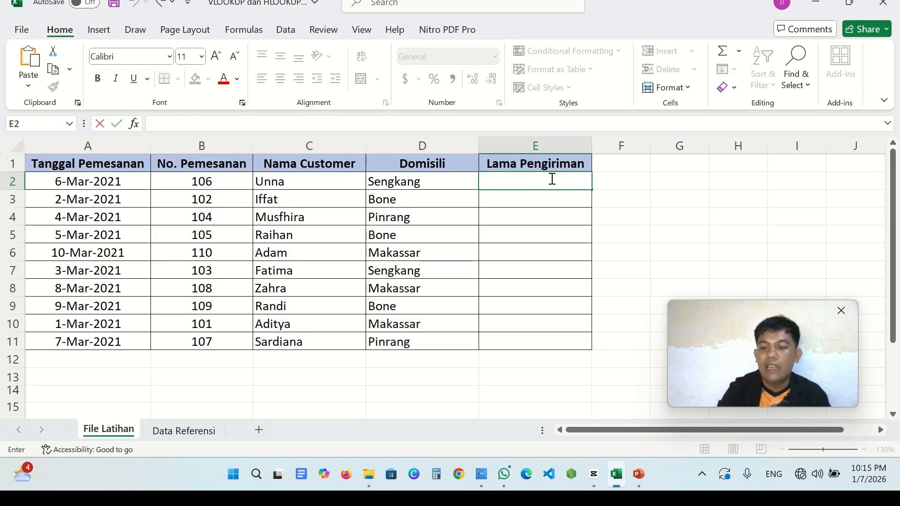
{"action": "type", "text": "="}
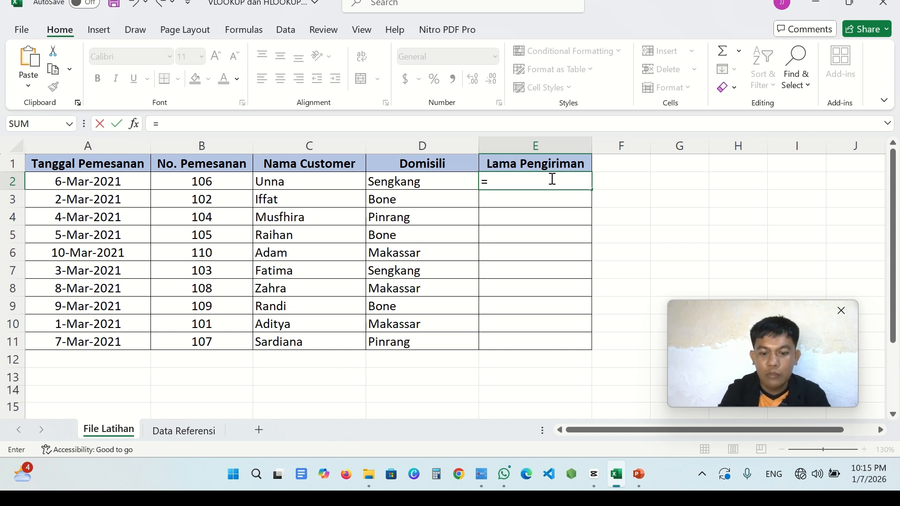
{"action": "type", "text": "hloo"}
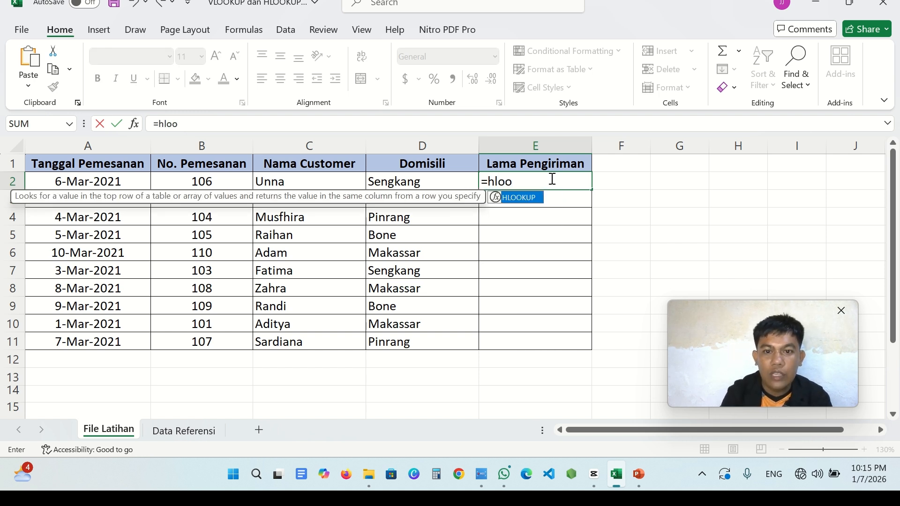
{"action": "double_click", "coordinate": [532, 195]}
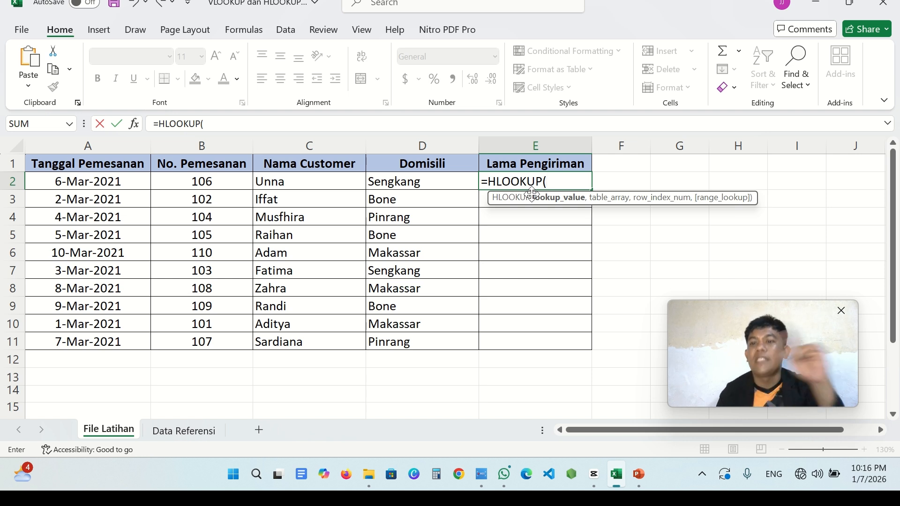
{"action": "left_click", "coordinate": [426, 182]}
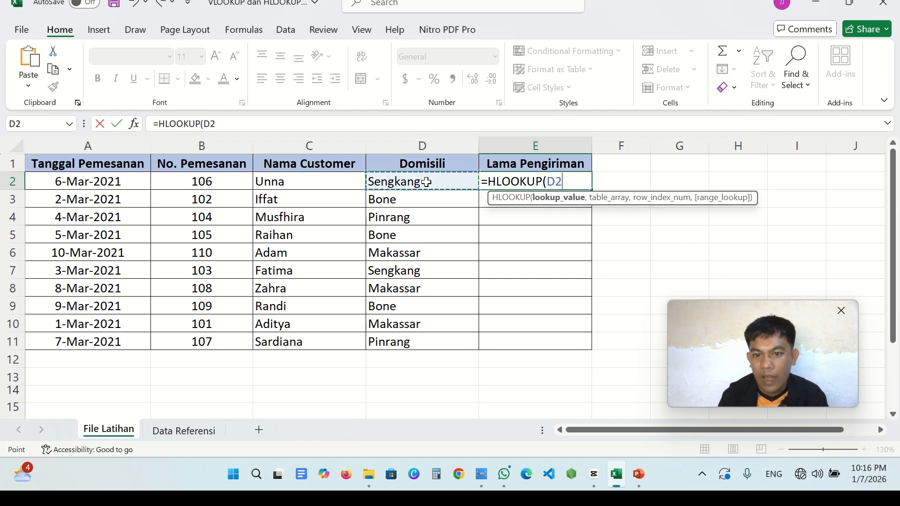
{"action": "type", "text": ","}
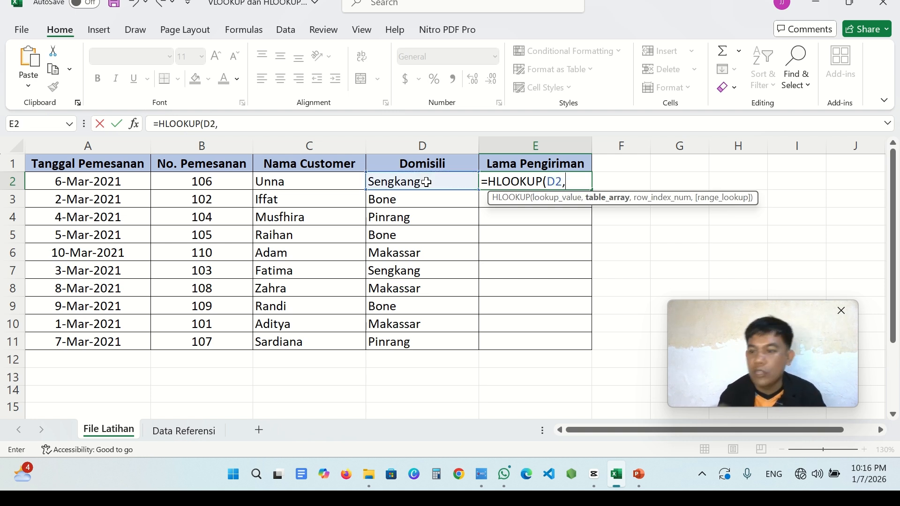
Step: Use the city and delivery time range B14:E15 on the Data Referensi sheet as the table array of the HLOOKUP
{"action": "left_click", "coordinate": [184, 426]}
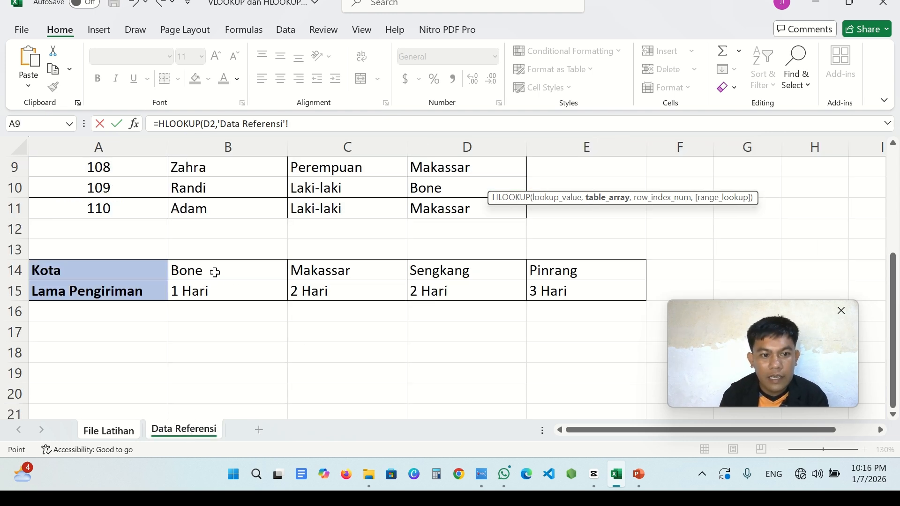
{"action": "left_click_drag", "start_coordinate": [212, 270], "coordinate": [376, 291]}
{"action": "left_click_drag", "start_coordinate": [416, 287], "coordinate": [542, 285]}
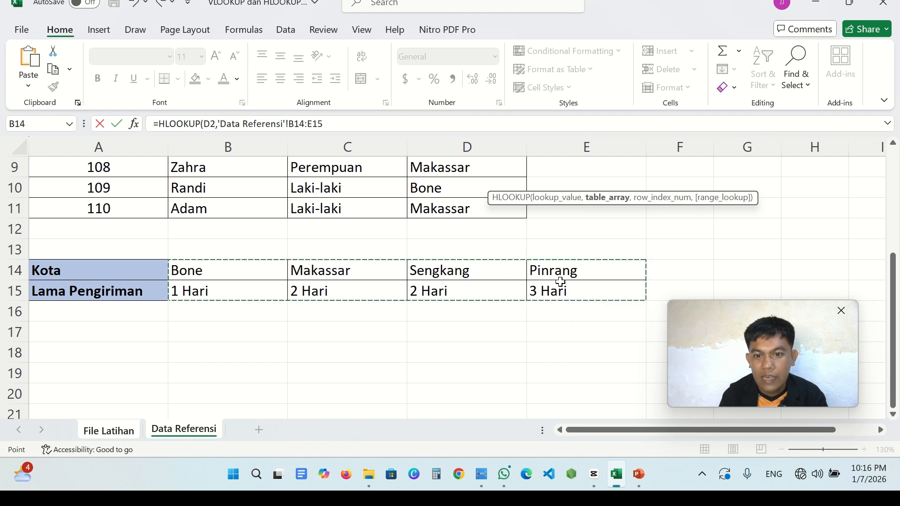
Step: Complete the Lama Pengiriman HLOOKUP in E2 with row index 2 and 0 for an exact match
{"action": "left_click", "coordinate": [396, 125]}
{"action": "type", "text": ","}
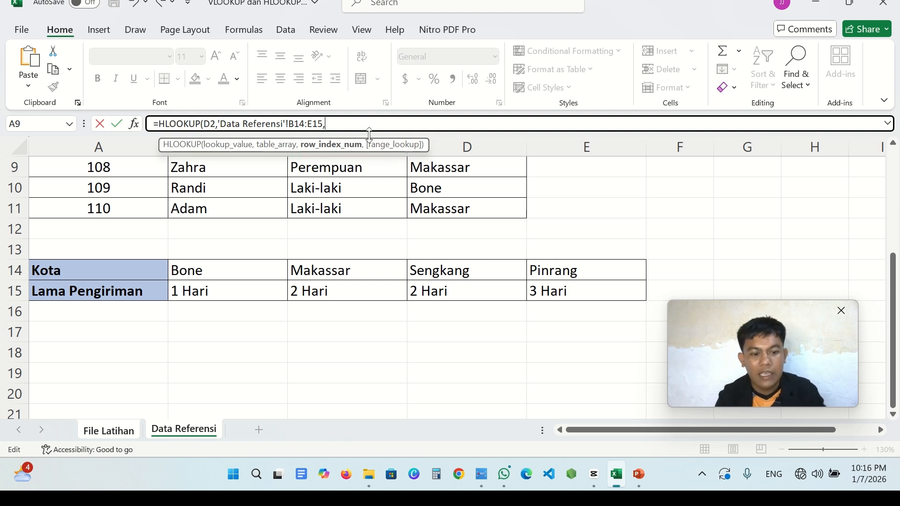
{"action": "type", "text": "2,"}
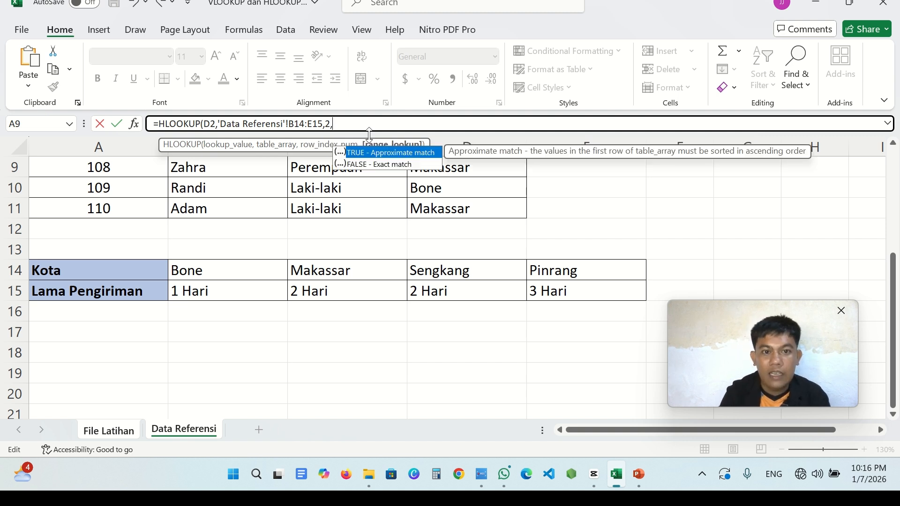
{"action": "type", "text": "0"}
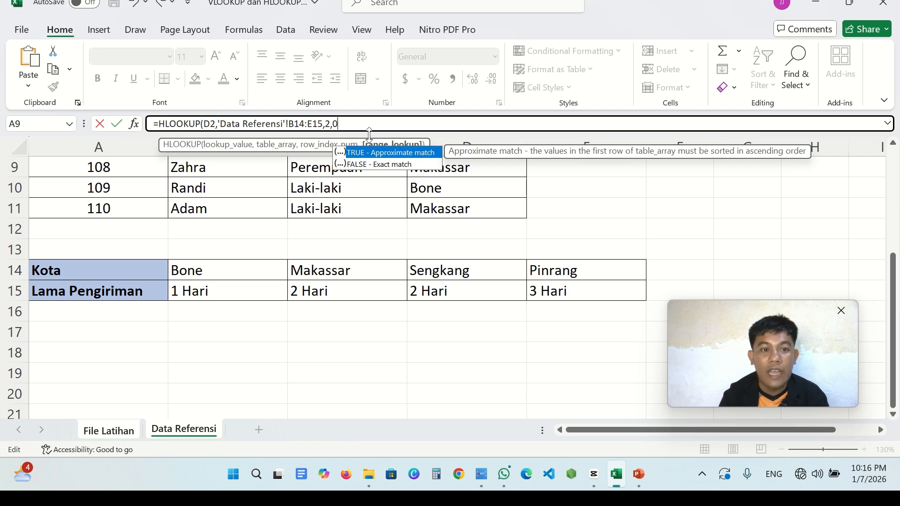
{"action": "key", "text": "Return"}
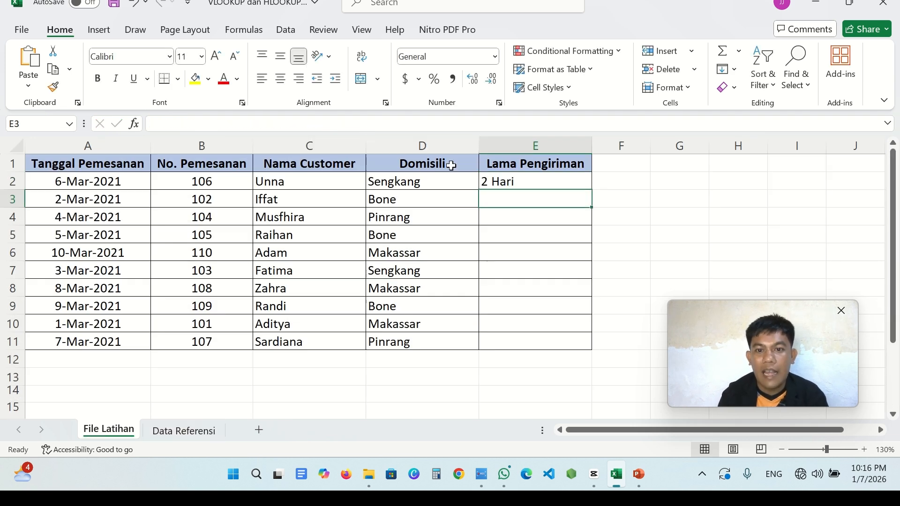
Step: Make the table range in E2's HLOOKUP absolute as $B$14:$E$15
{"action": "left_click", "coordinate": [517, 178]}
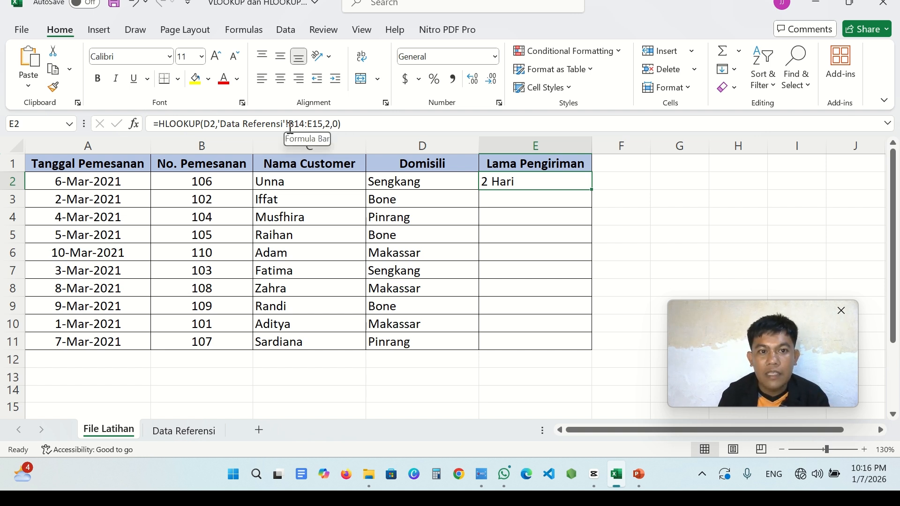
{"action": "left_click", "coordinate": [290, 127]}
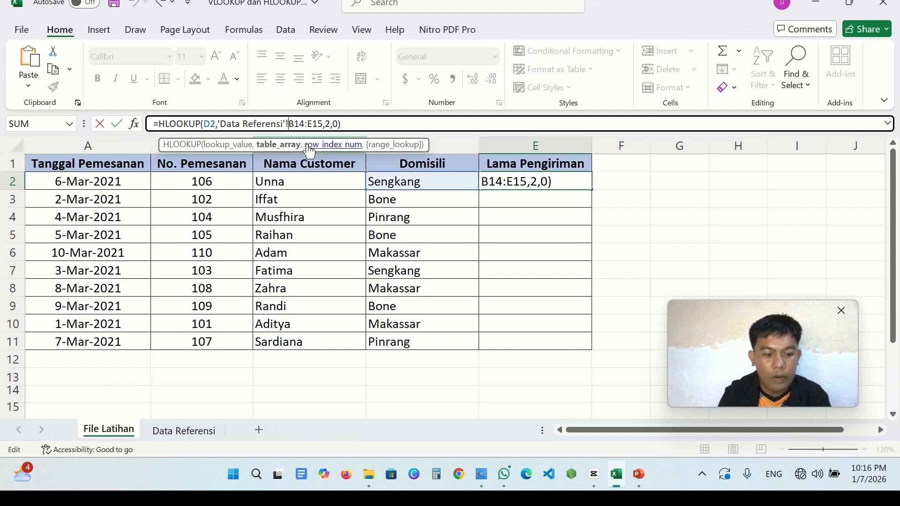
{"action": "key", "text": "F4"}
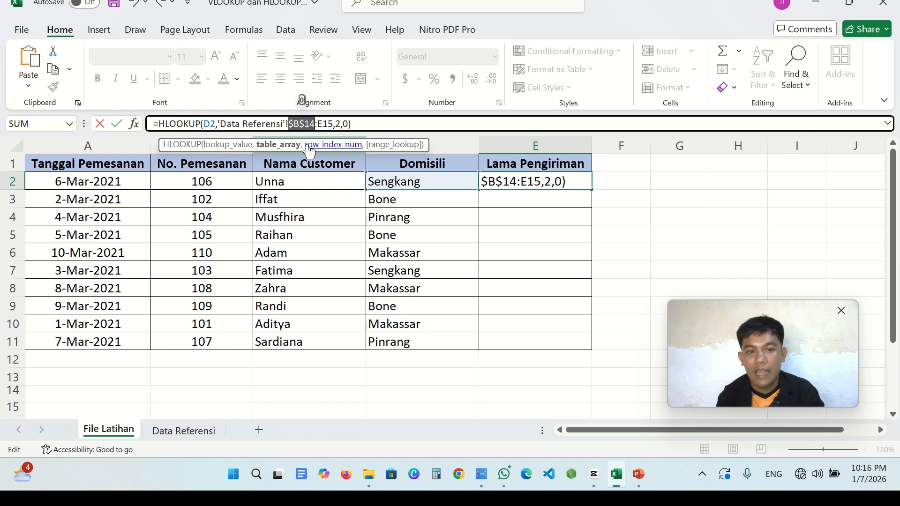
{"action": "left_click", "coordinate": [321, 126]}
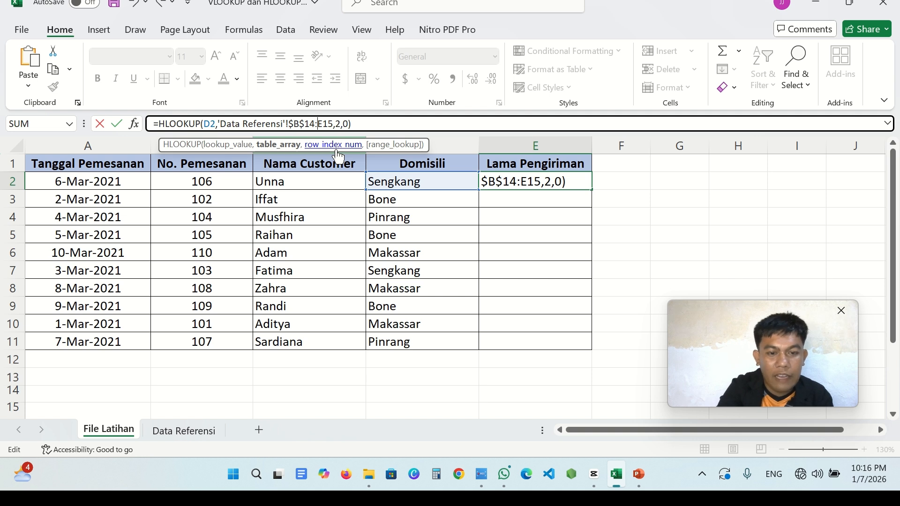
{"action": "key", "text": "F4"}
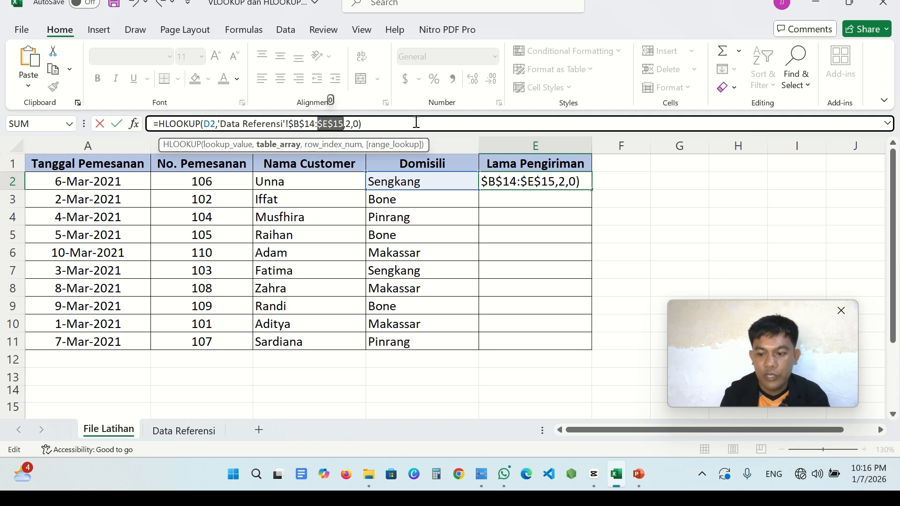
{"action": "key", "text": "Return"}
Step: Fill the HLOOKUP formula from E2 down to E11 in the Lama Pengiriman column
{"action": "left_click", "coordinate": [528, 185]}
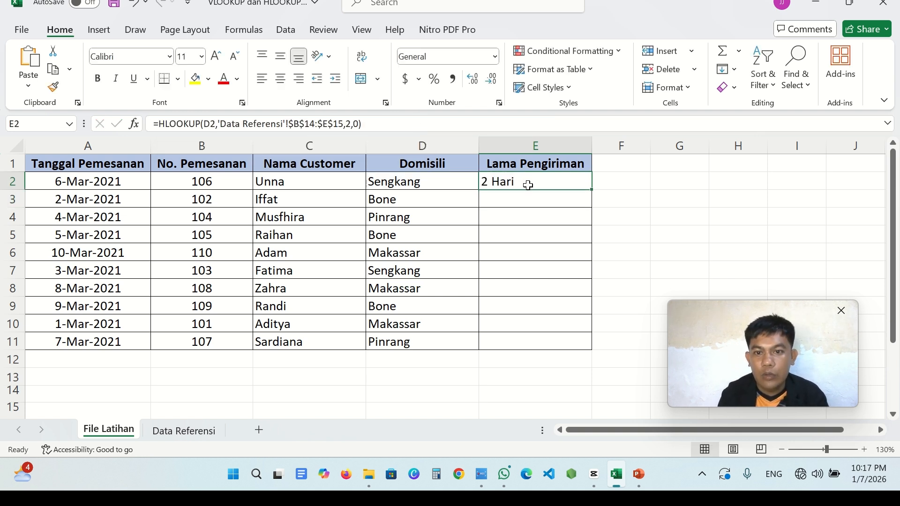
{"action": "left_click_drag", "start_coordinate": [592, 190], "coordinate": [592, 348]}
{"action": "left_click", "coordinate": [633, 289]}
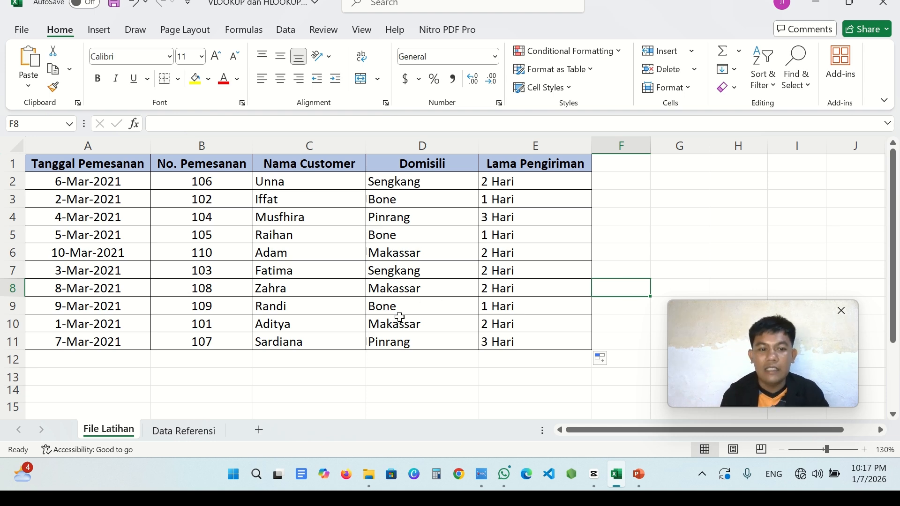
Step: Review the customer table and the Kota and Lama Pengiriman table on Data Referensi, and return to File Latihan
{"action": "left_click", "coordinate": [176, 438]}
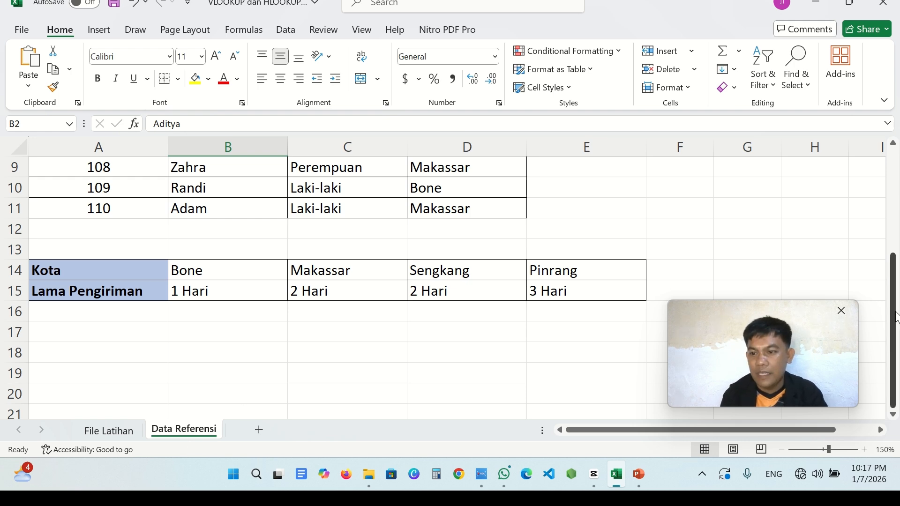
{"action": "left_click_drag", "start_coordinate": [893, 317], "coordinate": [896, 209]}
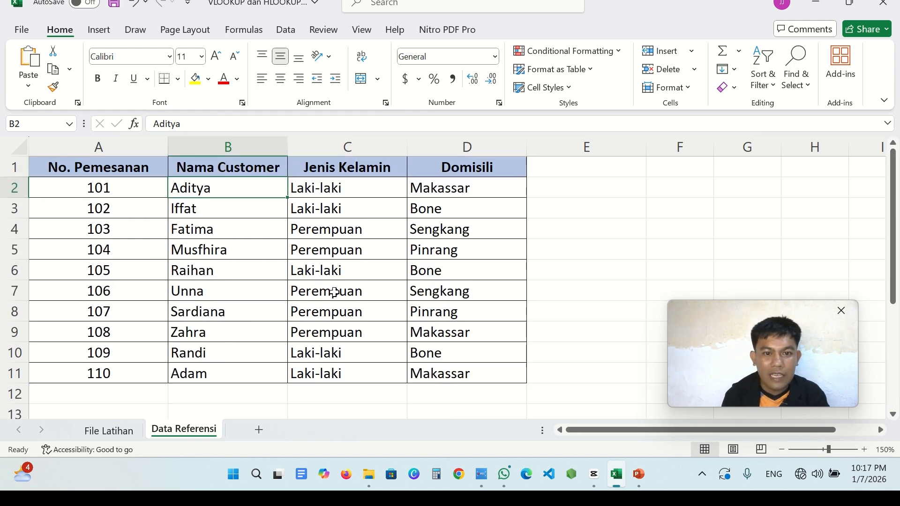
{"action": "left_click_drag", "start_coordinate": [893, 291], "coordinate": [884, 406]}
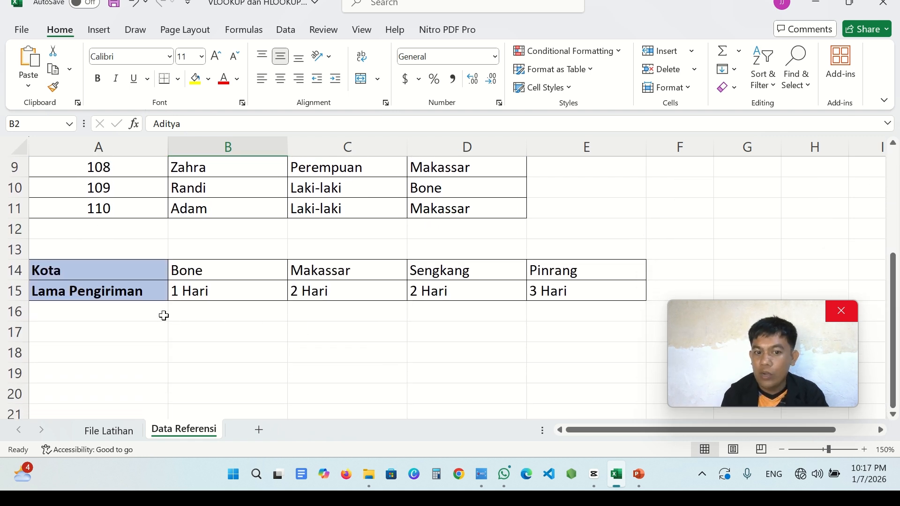
{"action": "left_click", "coordinate": [102, 432]}
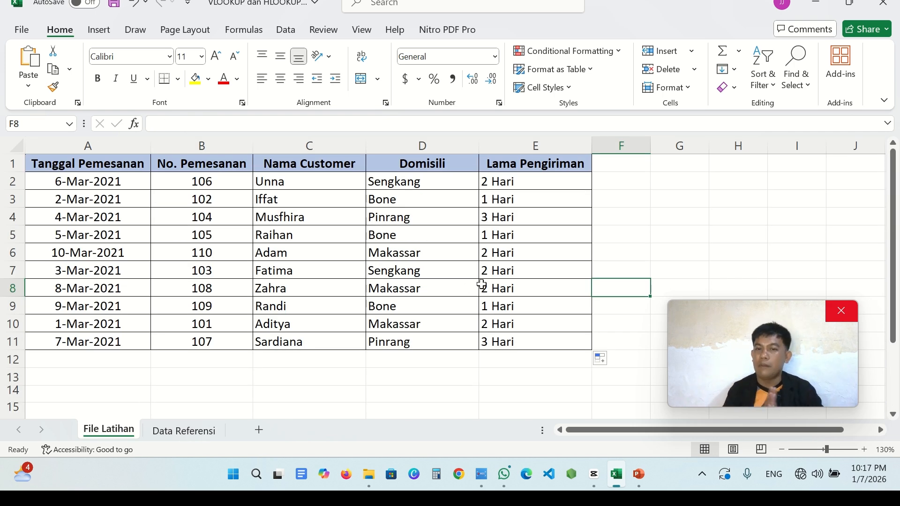